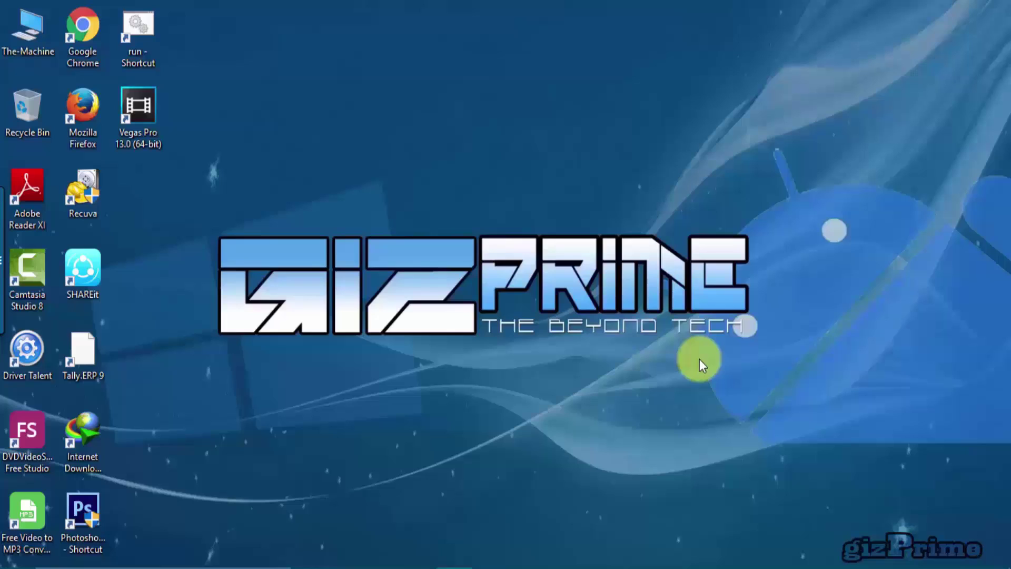
Step: Refresh the desktop from its right-click menu
right_click(501, 192)
left_click(538, 243)
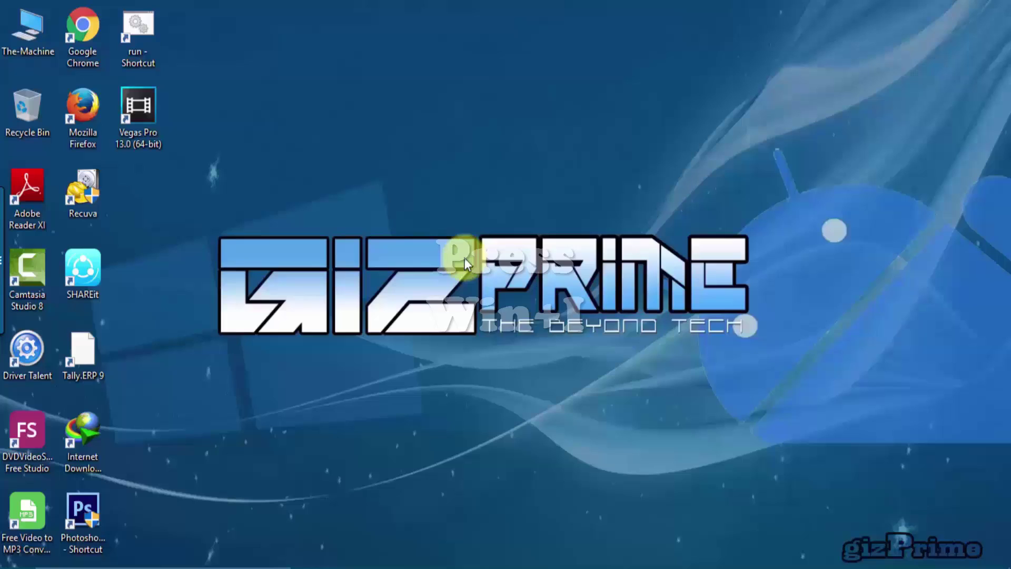
Step: Show per-app data usage details, listing SHAREit at 13.7 GB and chrome at 2.72 GB
key("super+i")
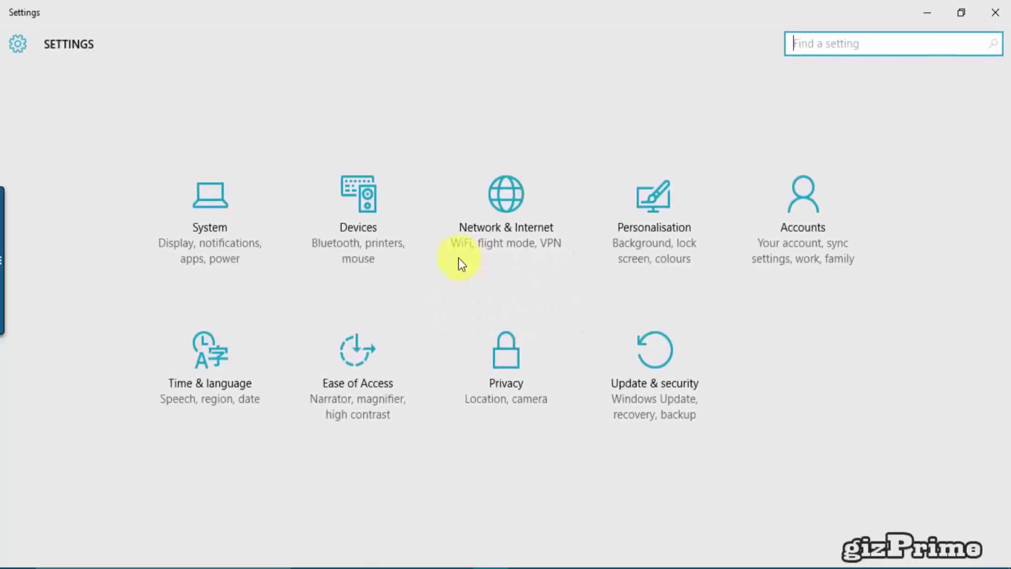
left_click(510, 223)
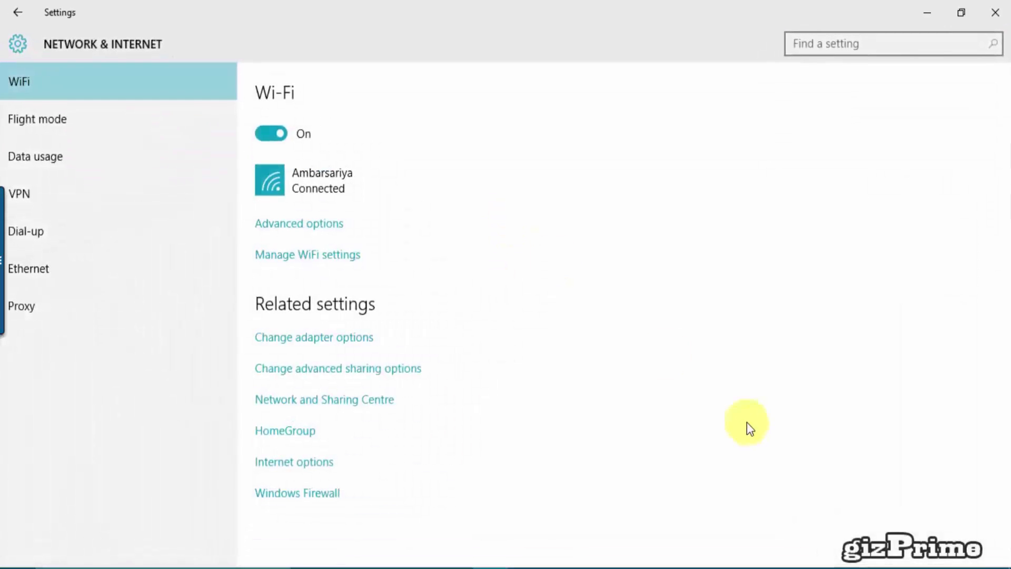
left_click(863, 567)
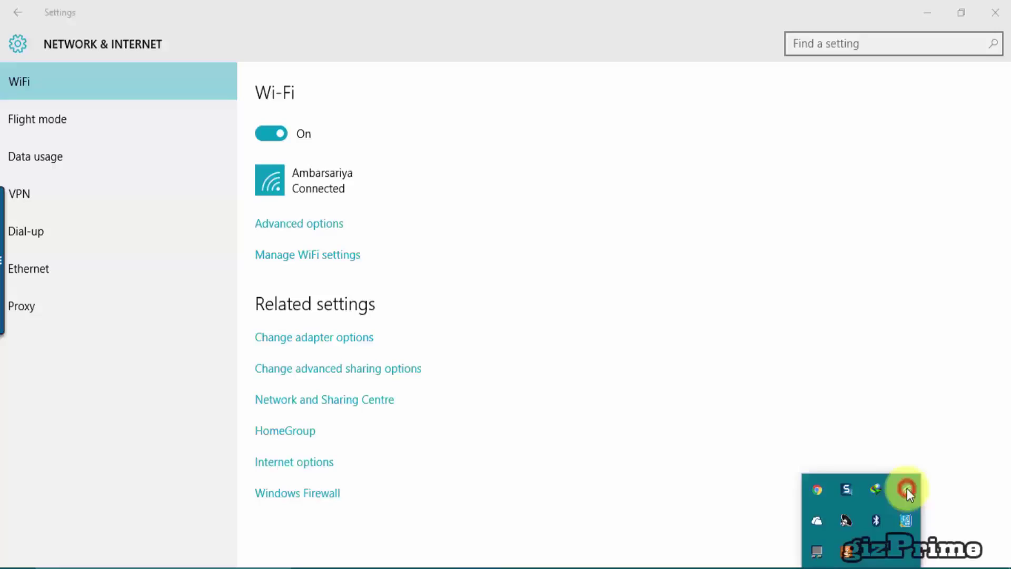
left_click(907, 488)
left_click(806, 503)
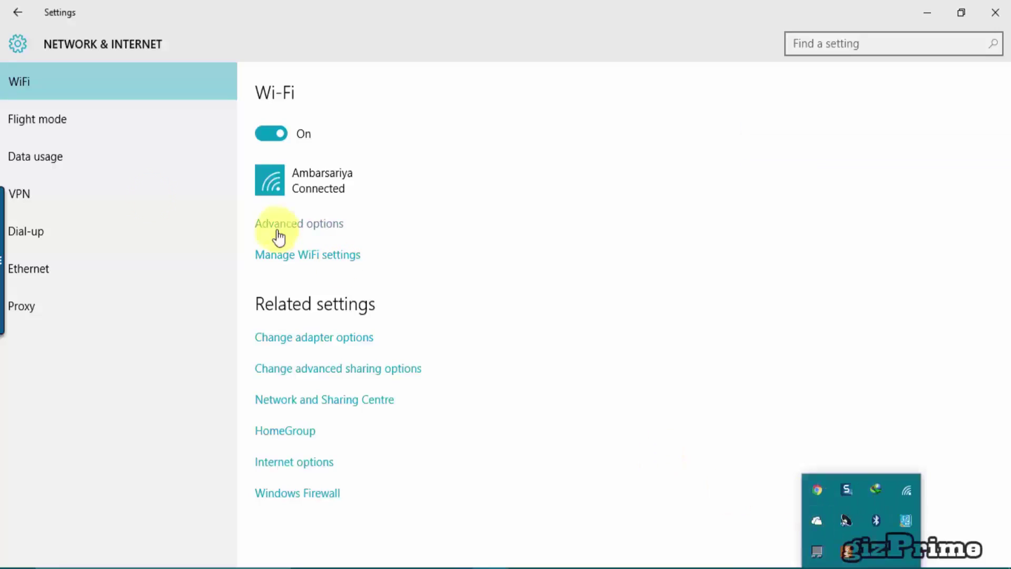
left_click(66, 170)
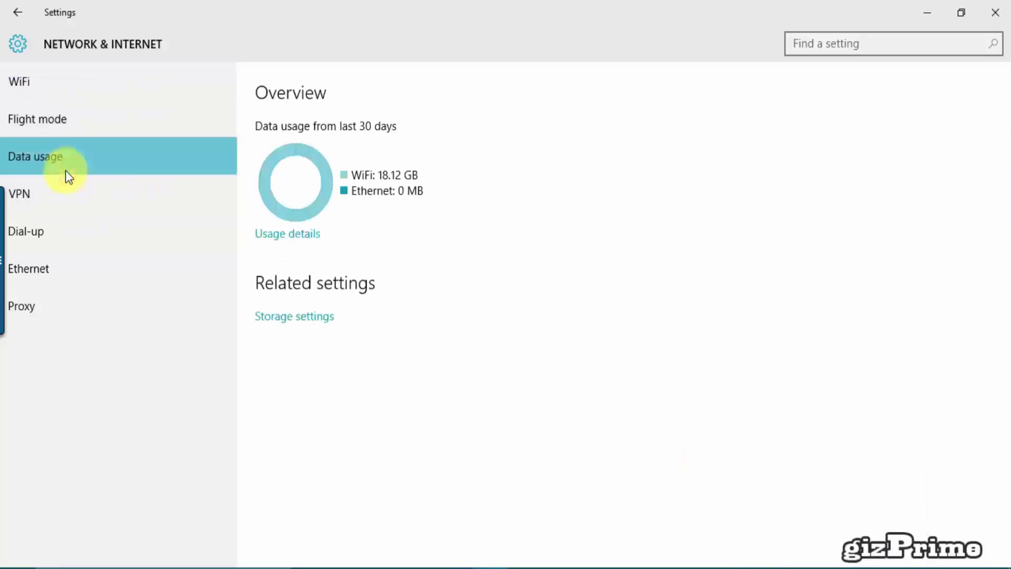
left_click(290, 234)
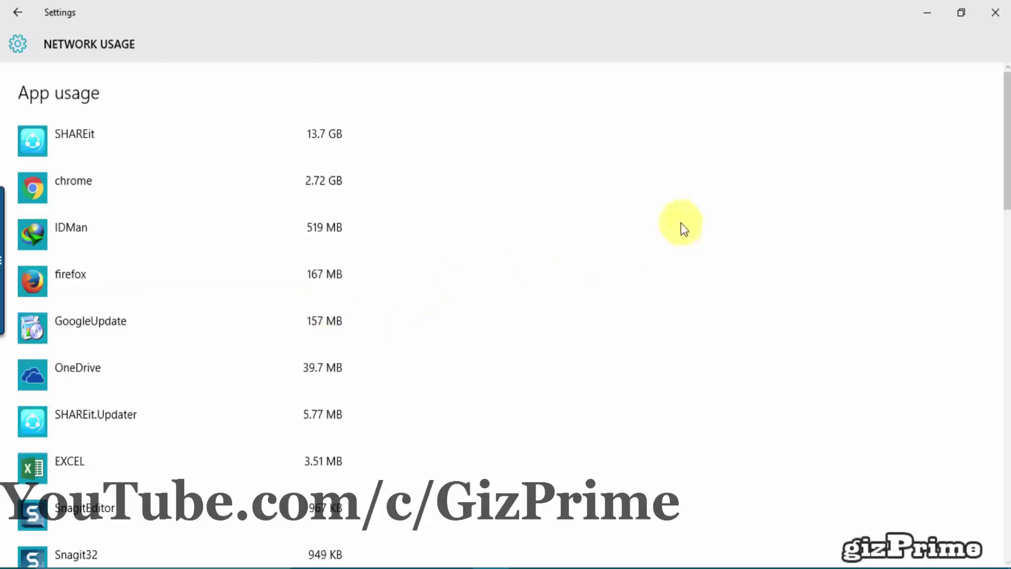
left_click_drag(1006, 124, 1004, 102)
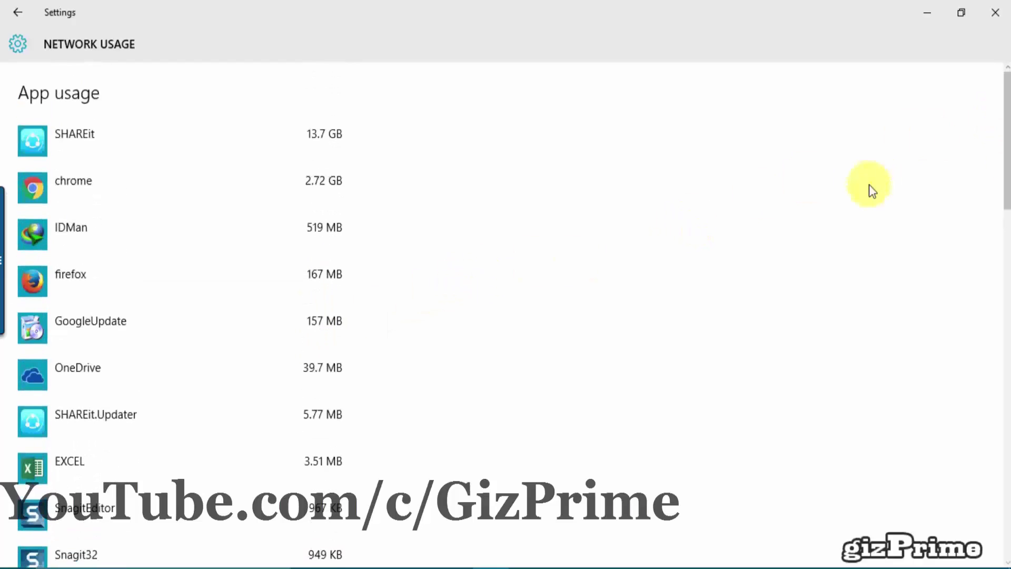
key("ctrl+shift+Escape")
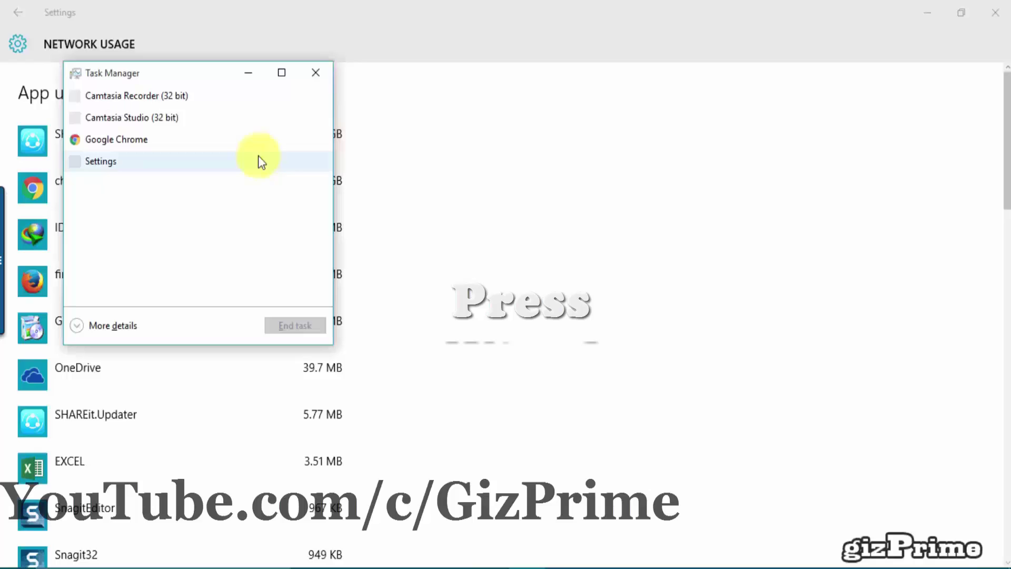
left_click(73, 328)
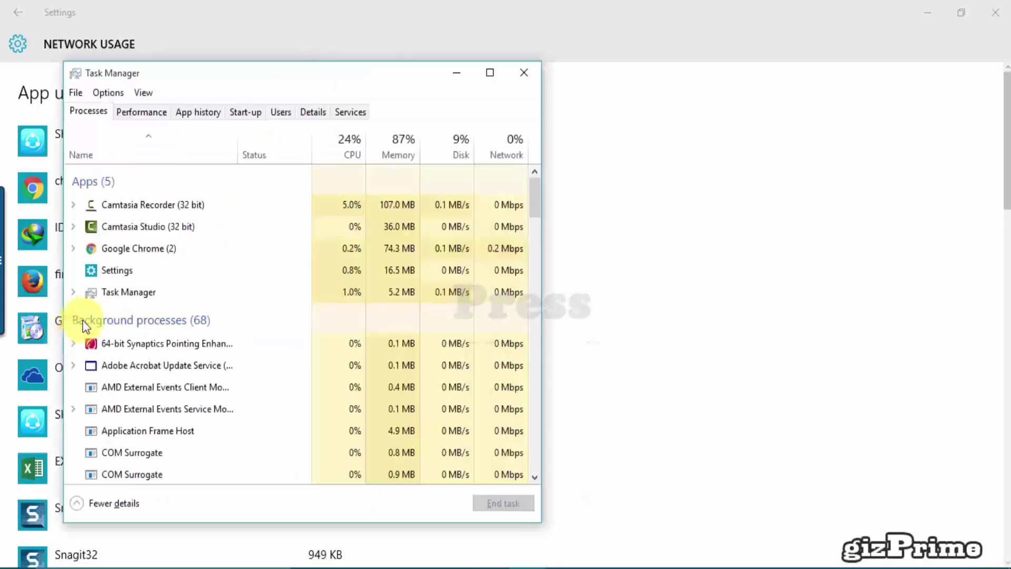
left_click(196, 112)
left_click_drag(273, 77, 510, 35)
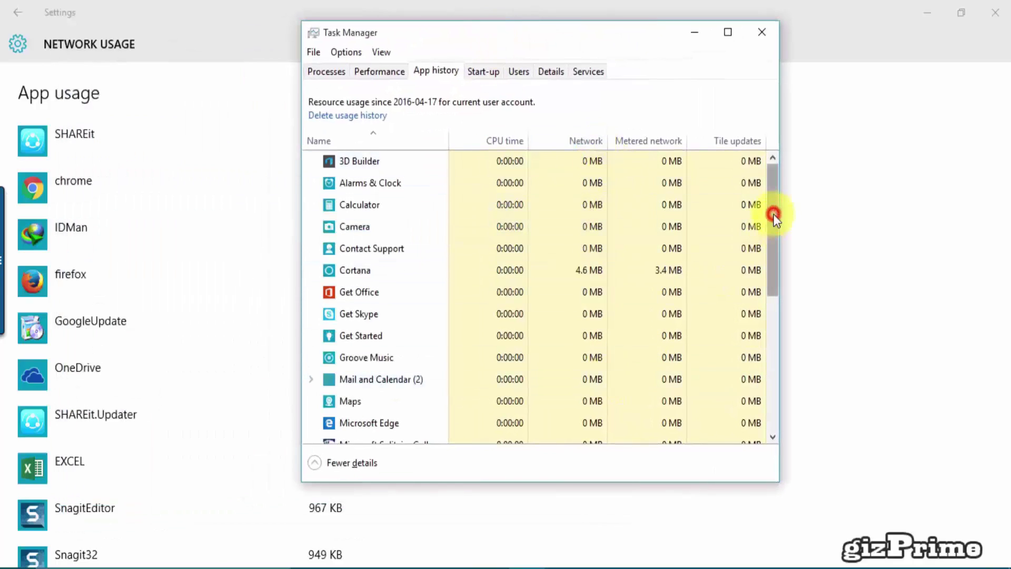
mouse_move(772, 214)
left_mouse_down()
mouse_move(783, 372)
mouse_move(772, 200)
left_mouse_up()
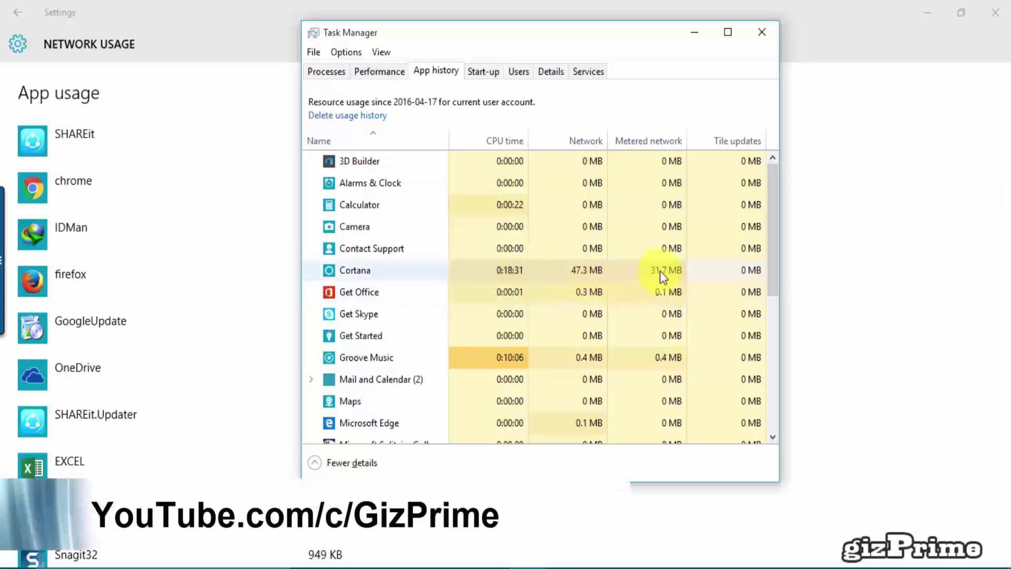
left_click(611, 269)
scroll(678, 220, "down", 1)
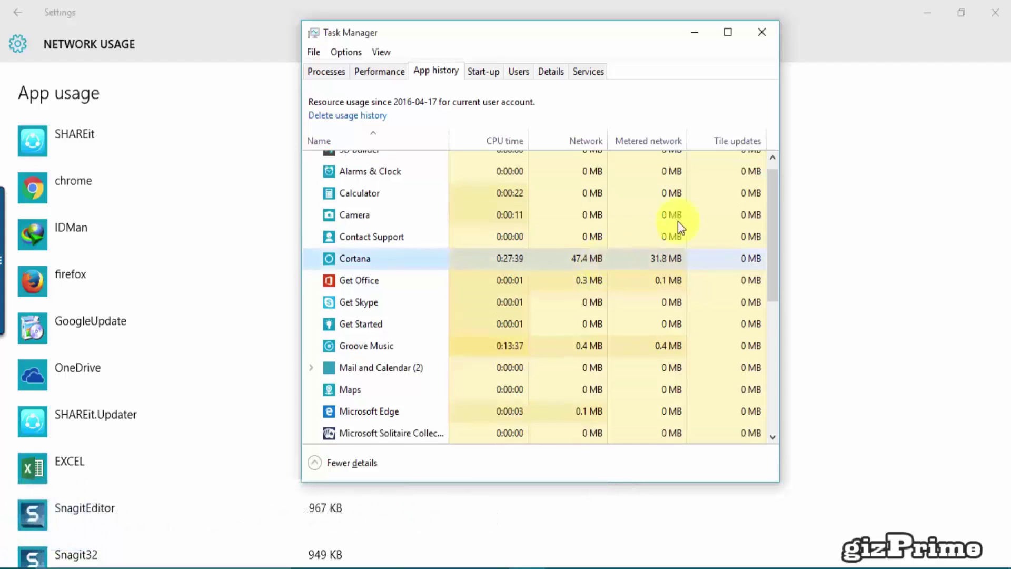
left_click(772, 31)
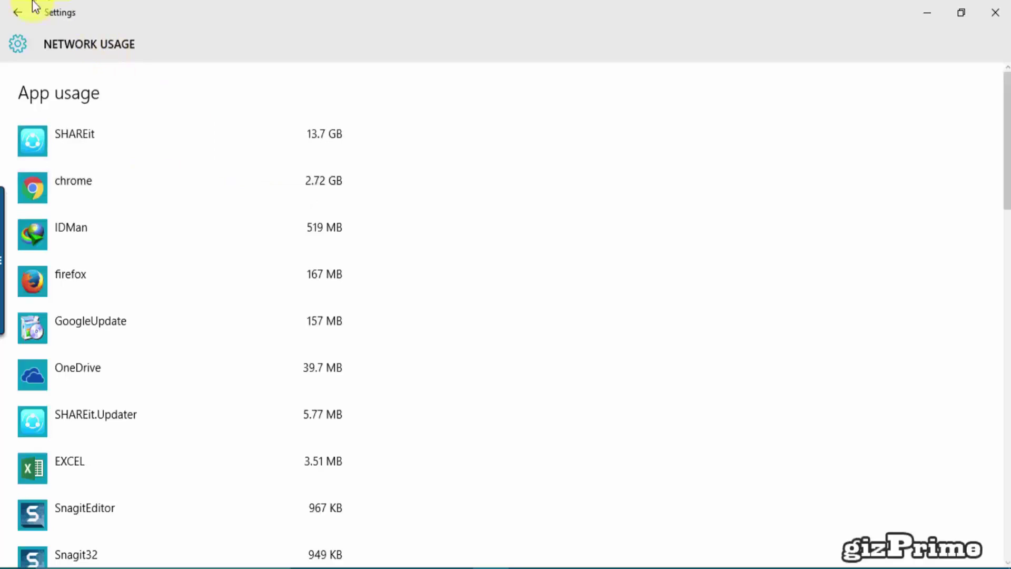
Step: Set the Wi-Fi connection as metered, then return to the Wi-Fi page
key("BackSpace")
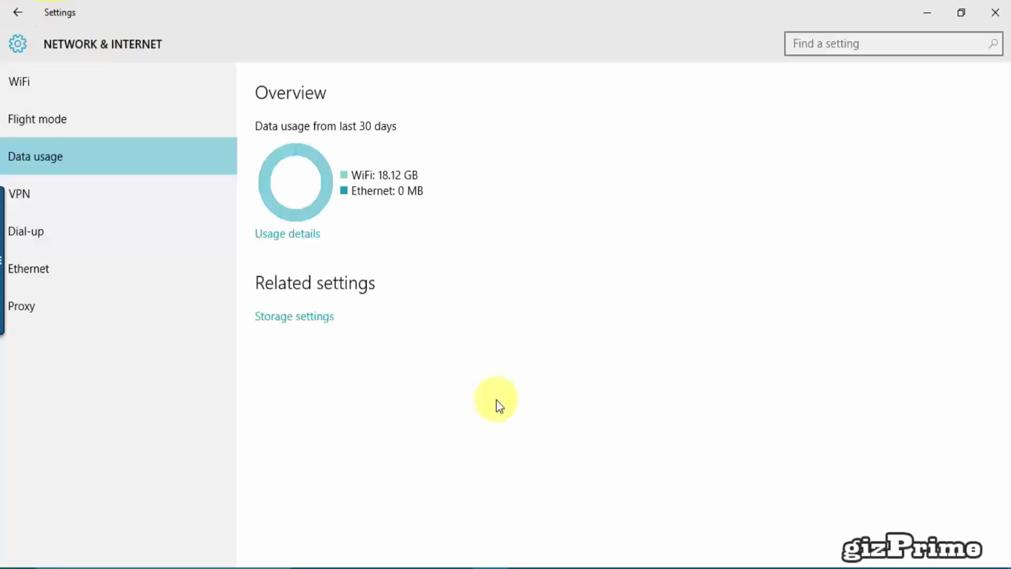
left_click(33, 95)
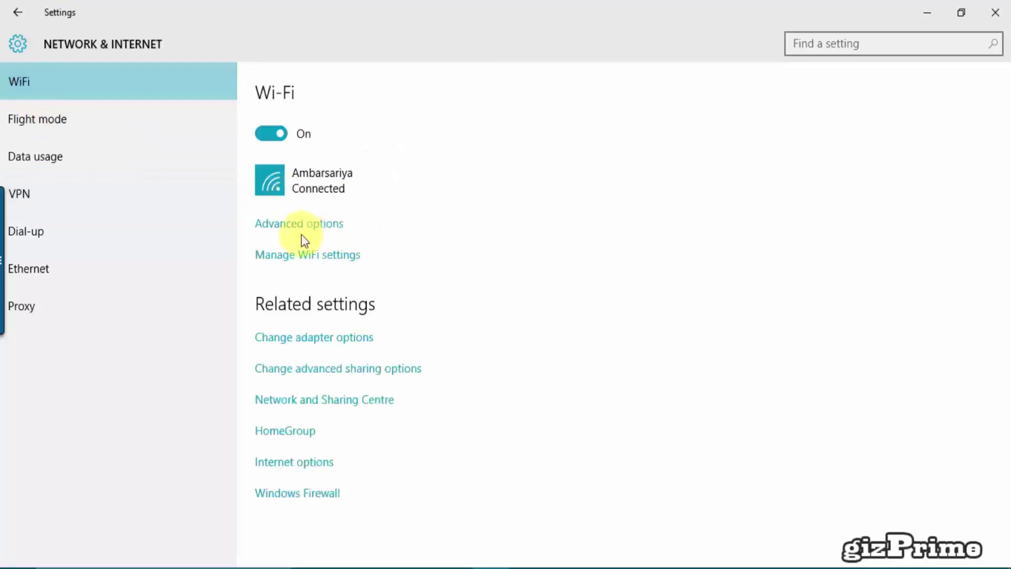
left_click(274, 228)
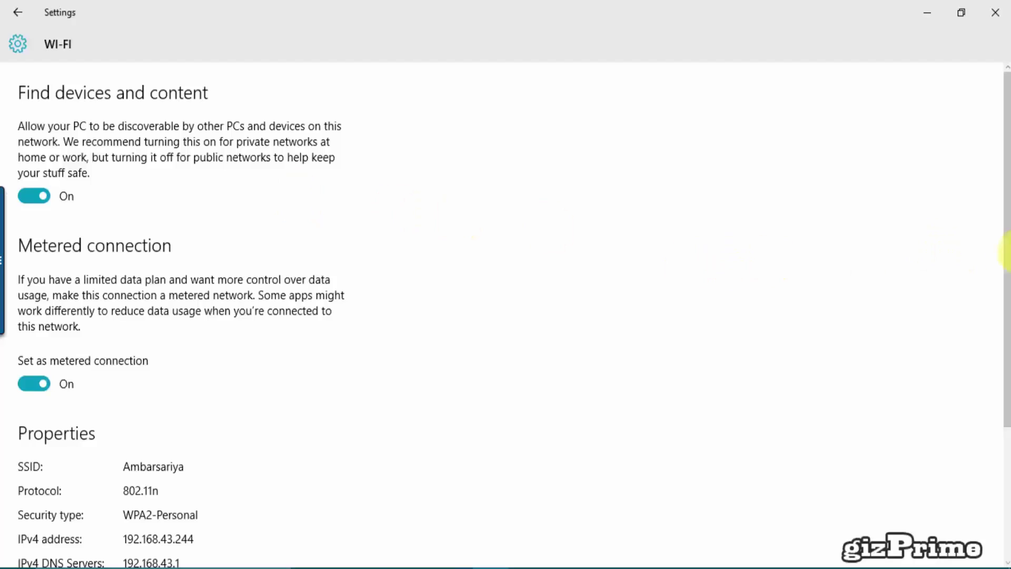
left_click(5, 7)
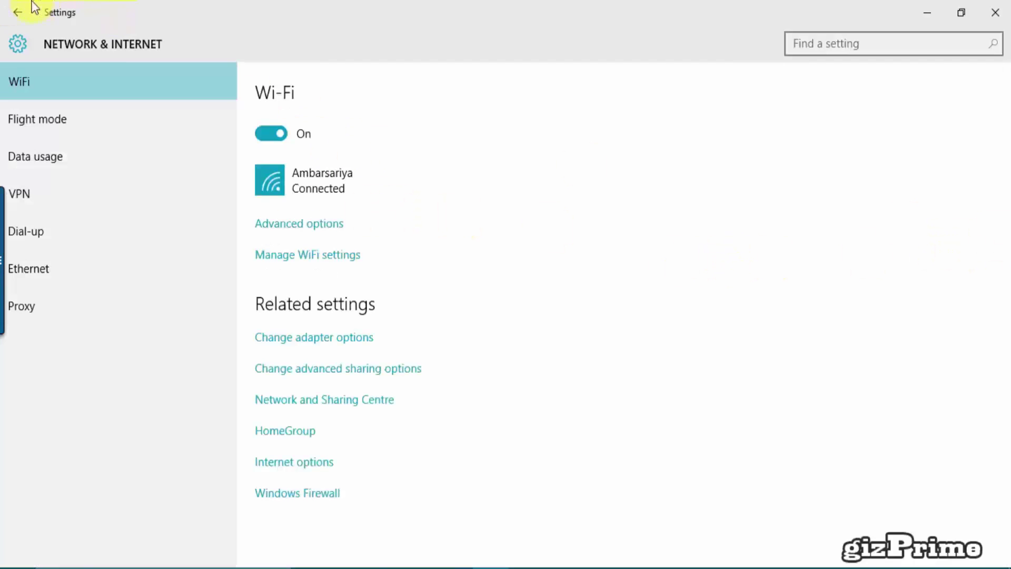
Step: In Windows Update advanced options, keep Automatic (recommended) as the install mode
left_click(7, 9)
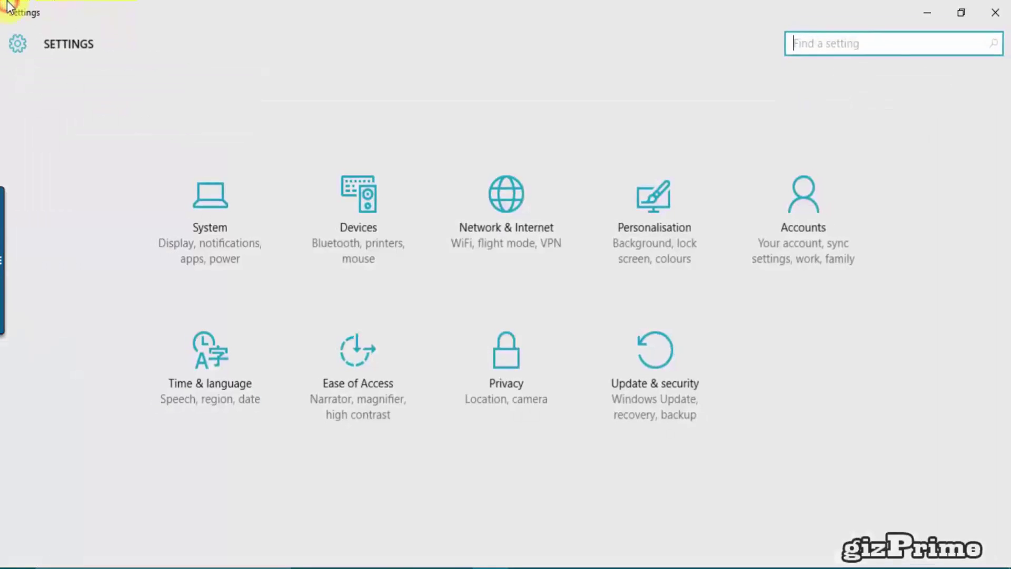
left_click(651, 395)
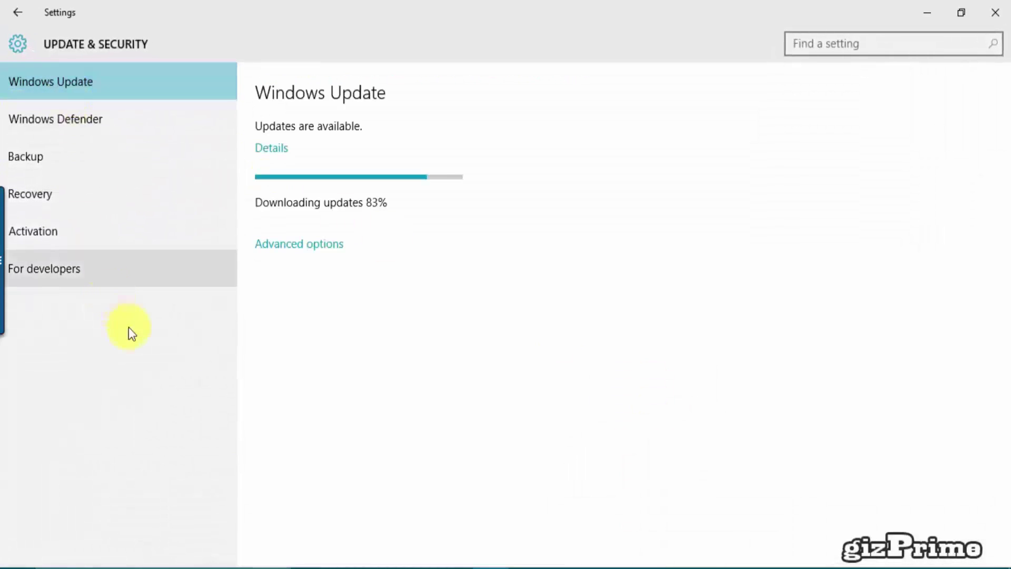
left_click(302, 245)
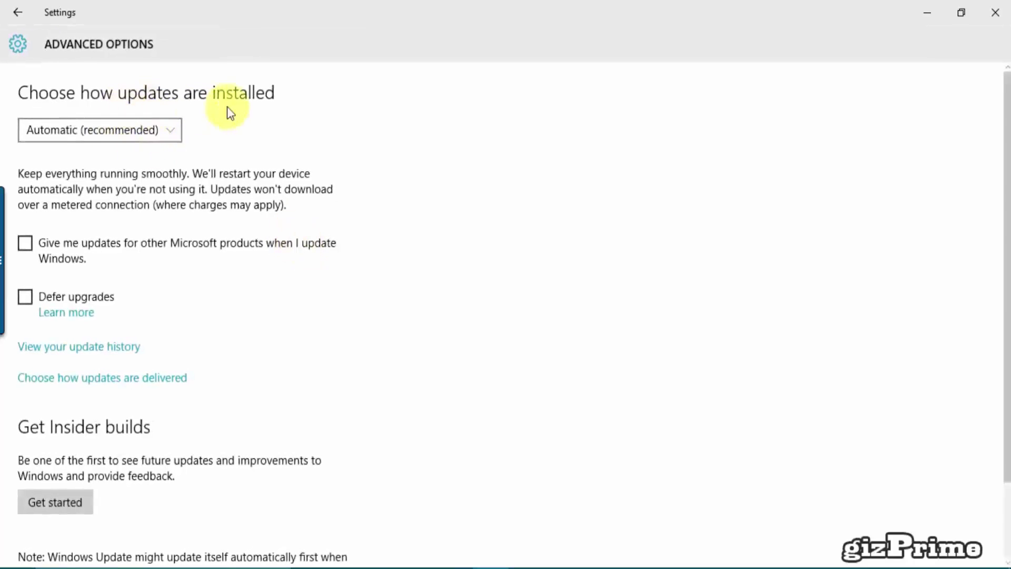
left_click(153, 134)
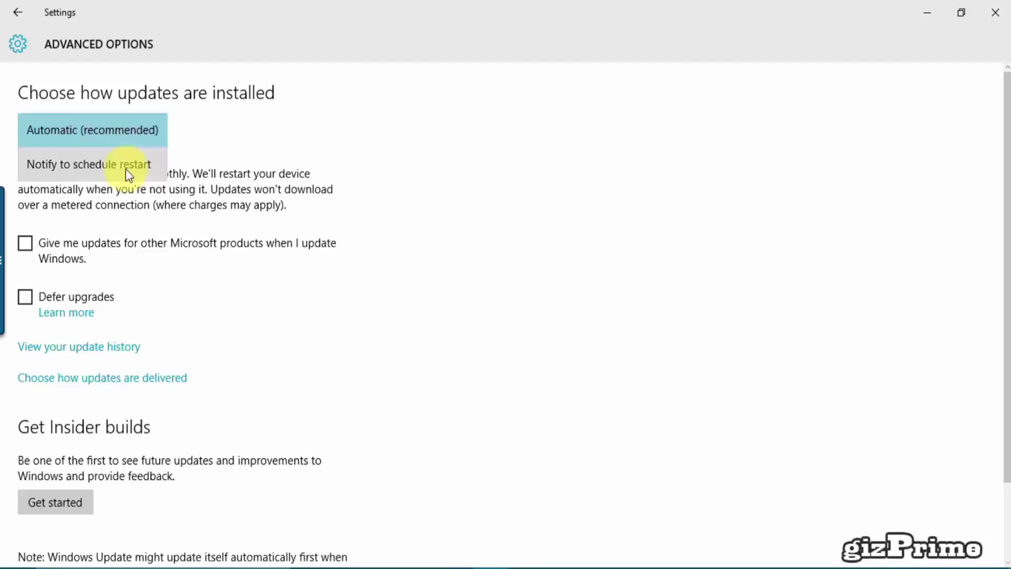
left_click(293, 149)
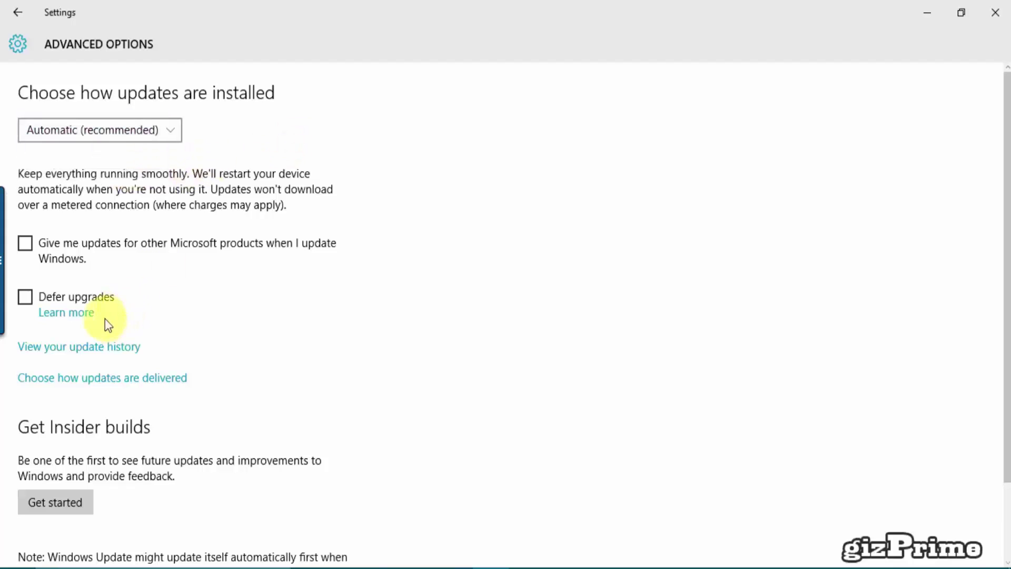
left_click(154, 133)
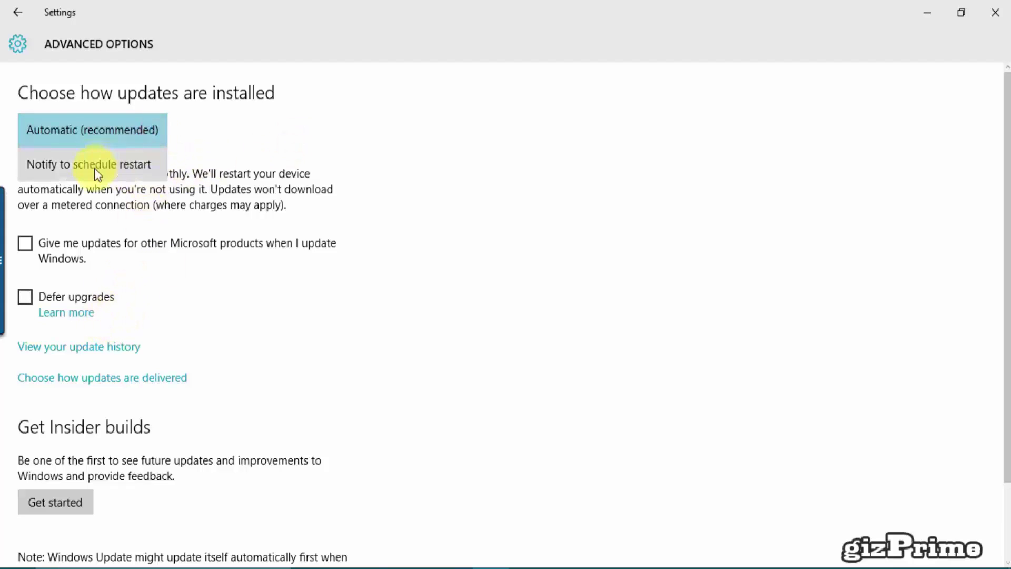
left_click(238, 188)
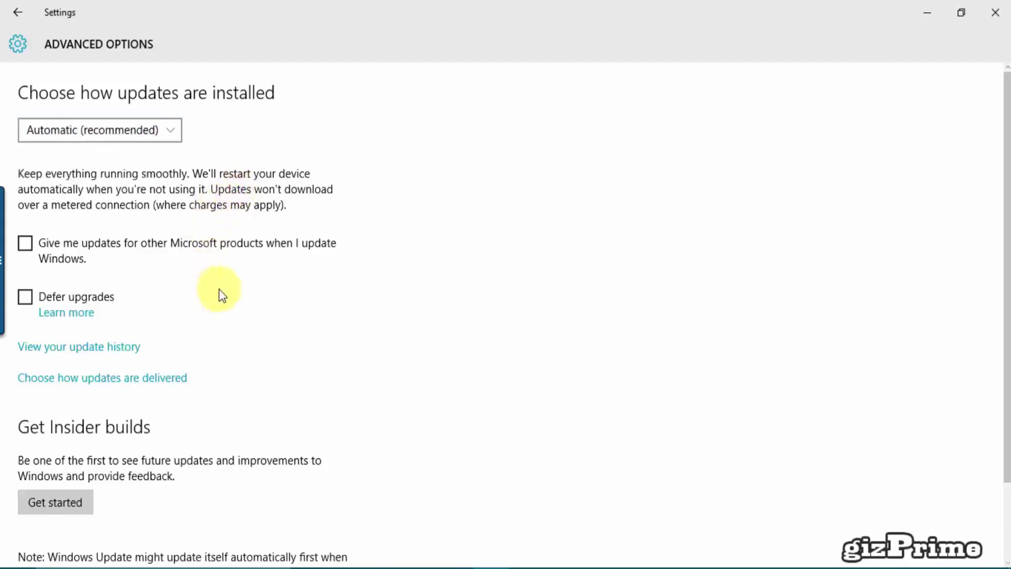
Step: Check update history, then limit update delivery to PCs on my local network
scroll(221, 295, "down", 2)
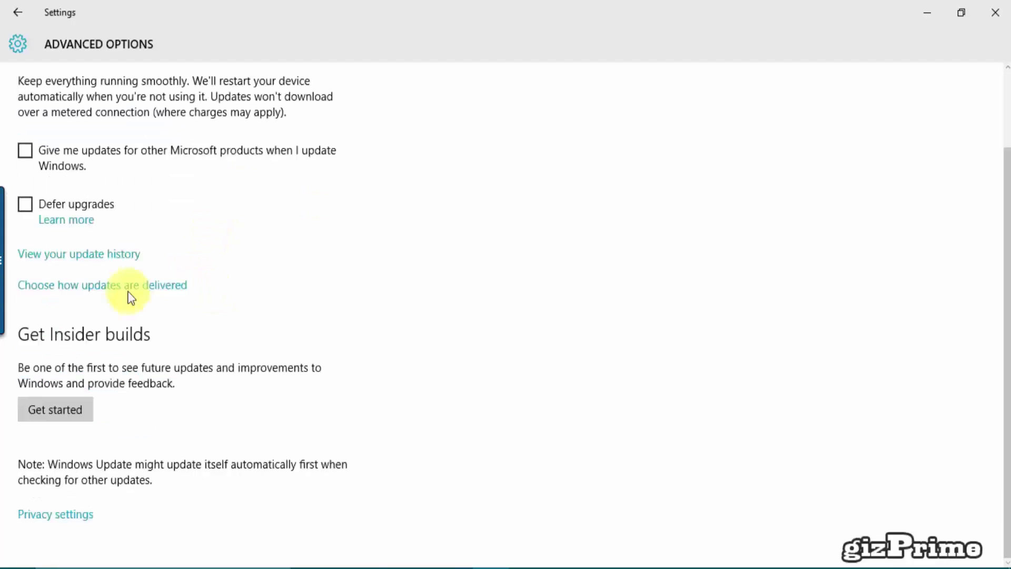
left_click(93, 260)
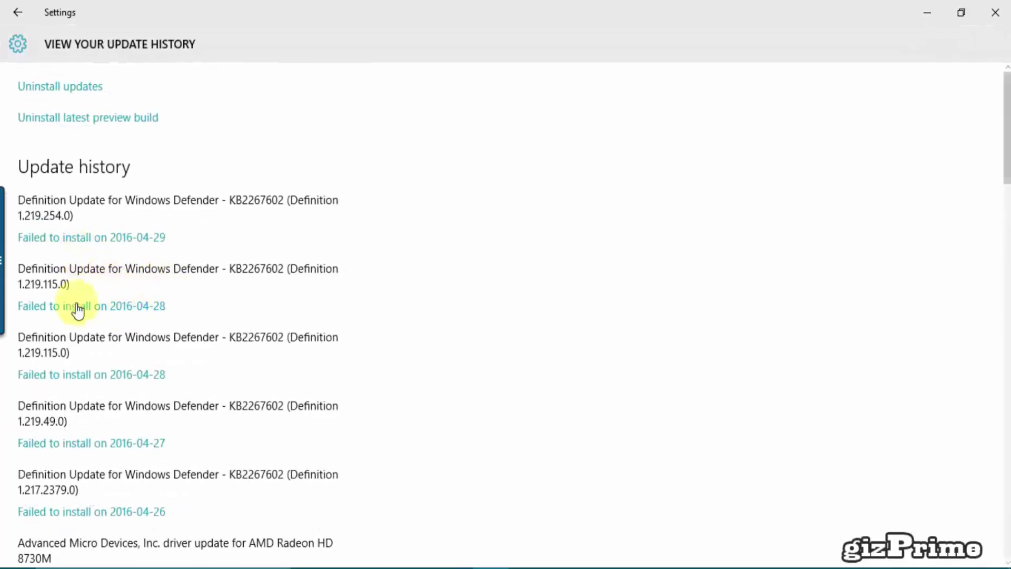
left_click(4, 7)
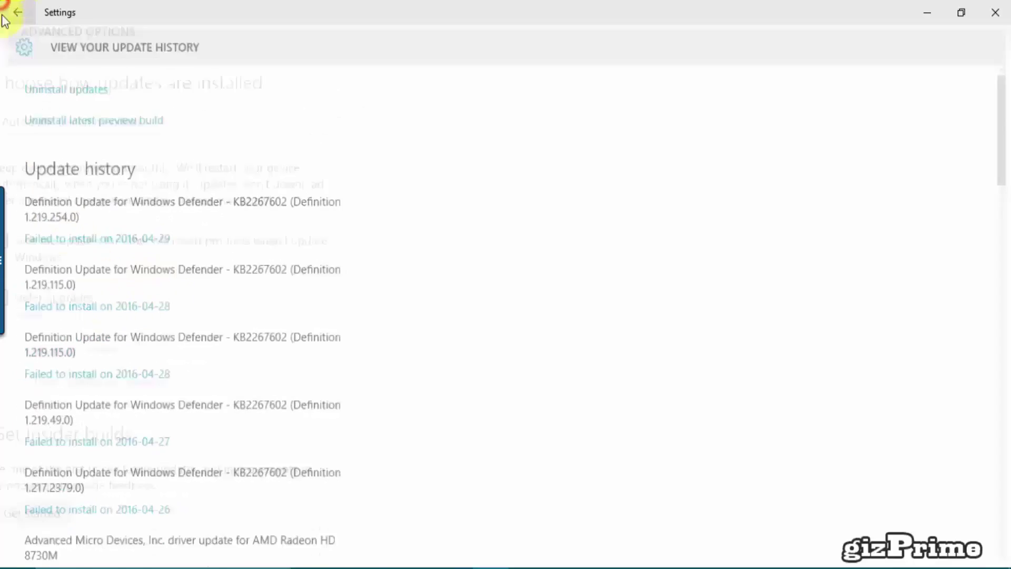
left_click(76, 377)
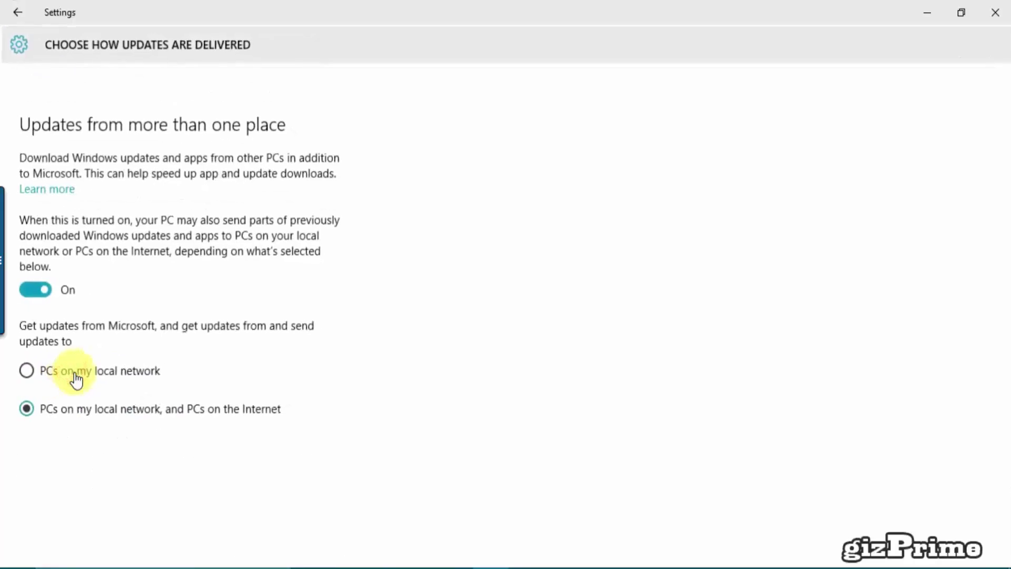
left_click(34, 375)
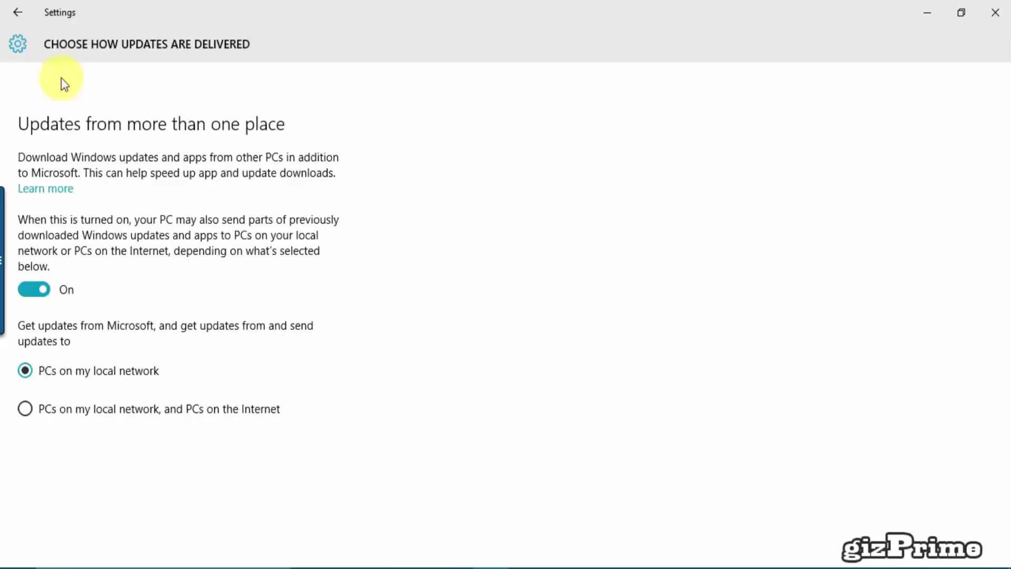
left_click(20, 12)
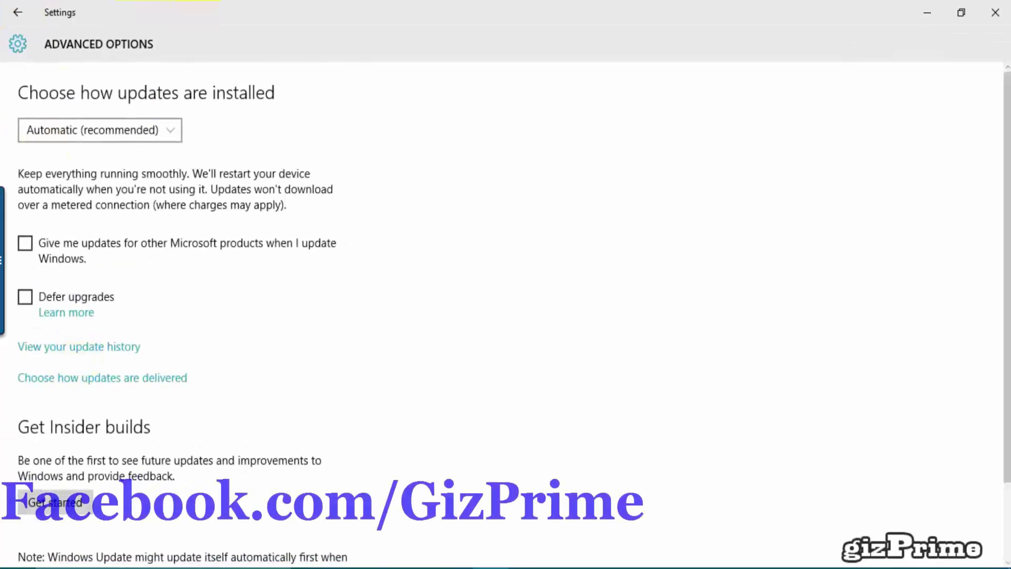
Step: Turn the Photos live tile off in the Start menu and return to Settings
key("super")
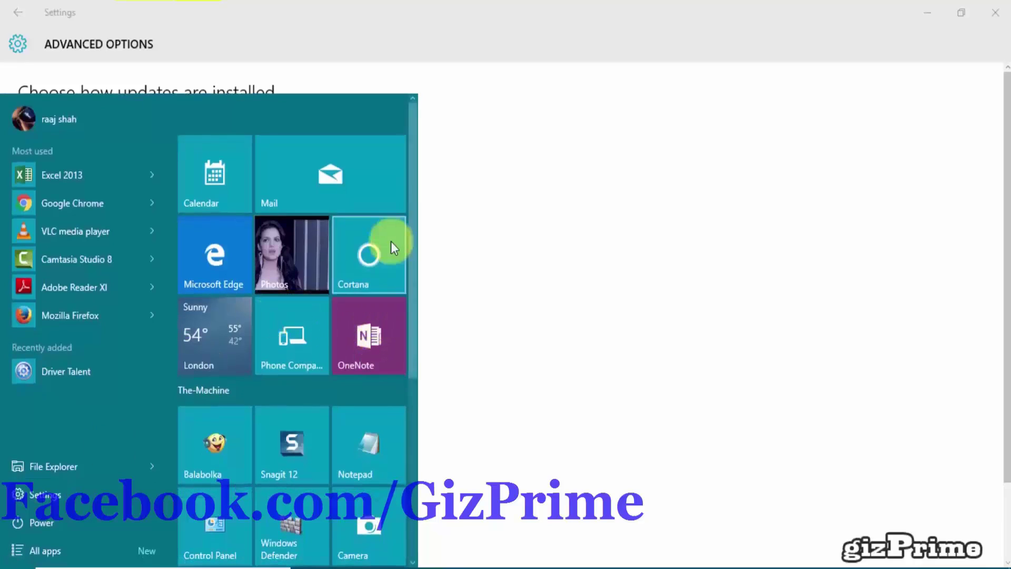
right_click(294, 253)
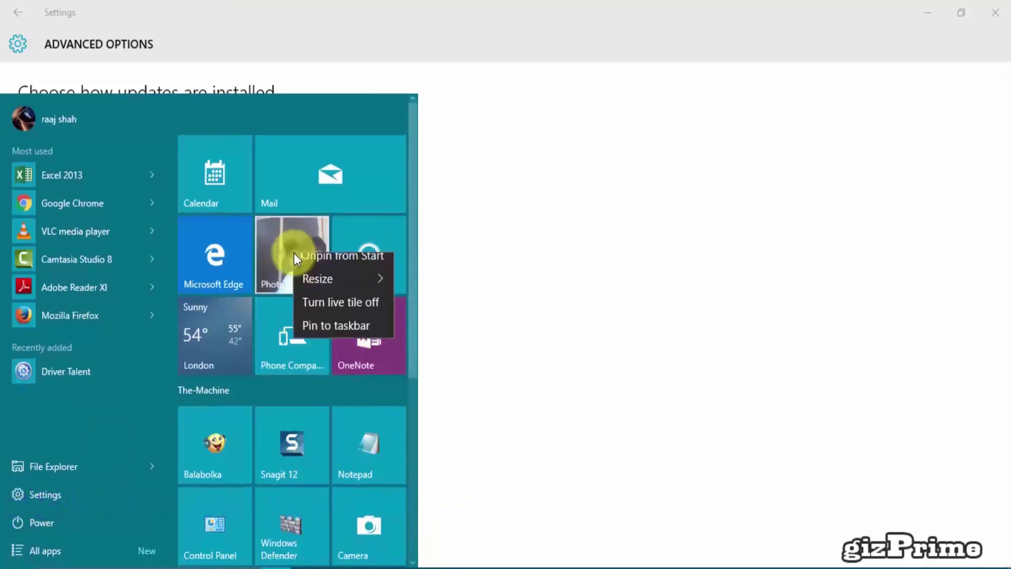
left_click(331, 314)
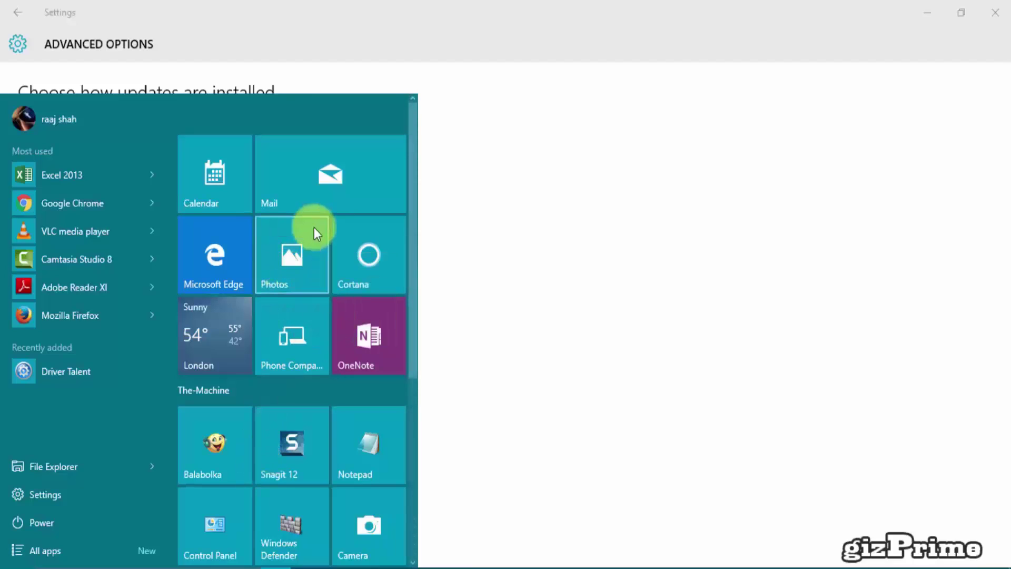
left_click(501, 227)
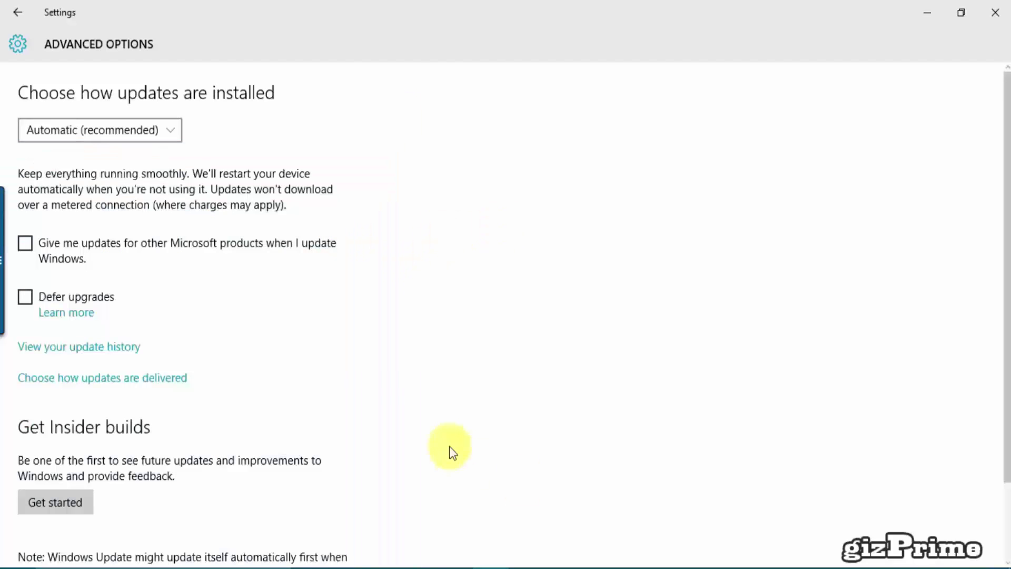
Step: Add Google's Data Saver extension to Chrome from its Web Store page
mouse_move(407, 565)
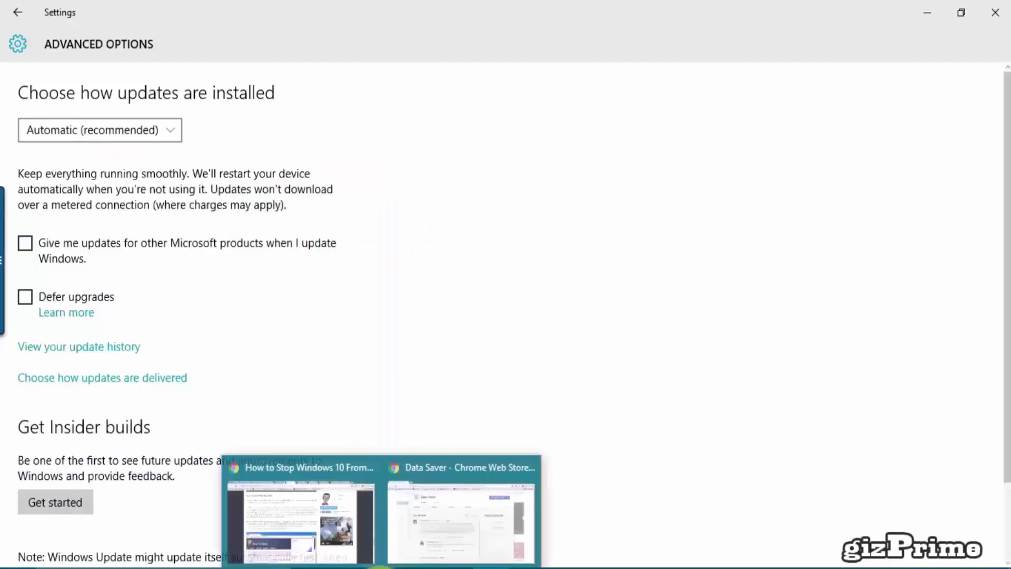
left_click(461, 527)
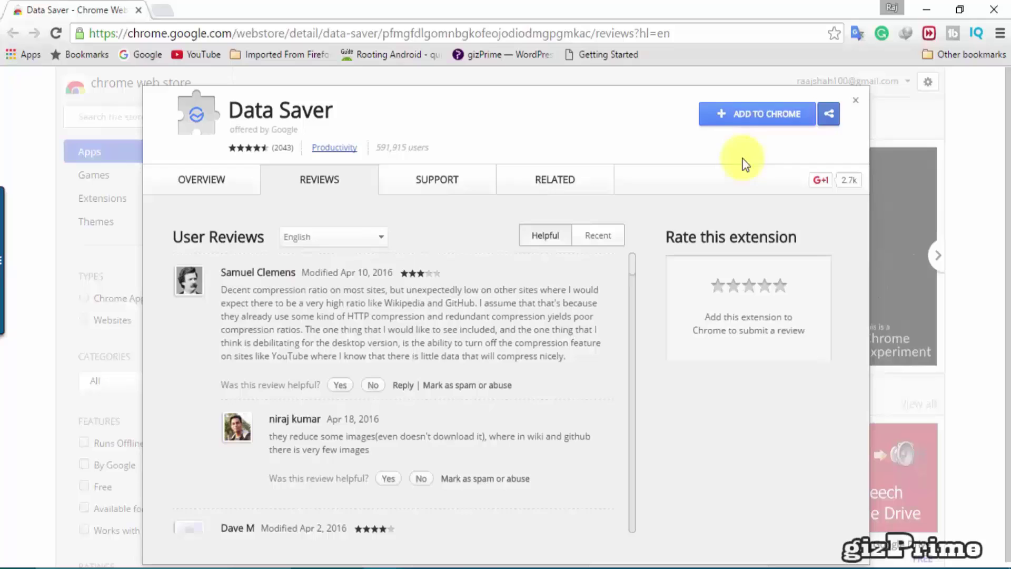
left_click_drag(636, 266, 634, 280)
scroll(634, 279, "down", 4)
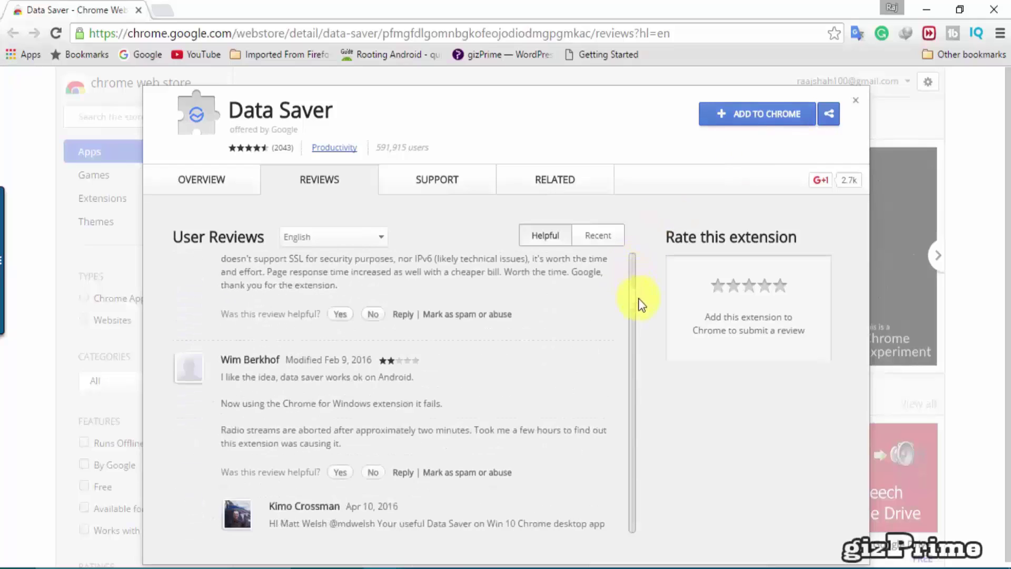
scroll(638, 303, "down", 4)
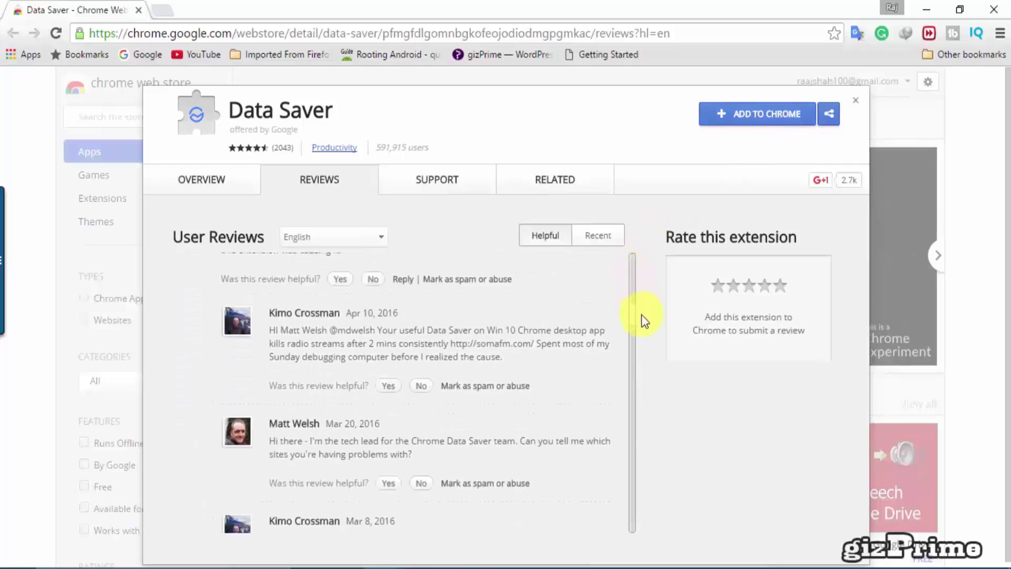
left_click(768, 127)
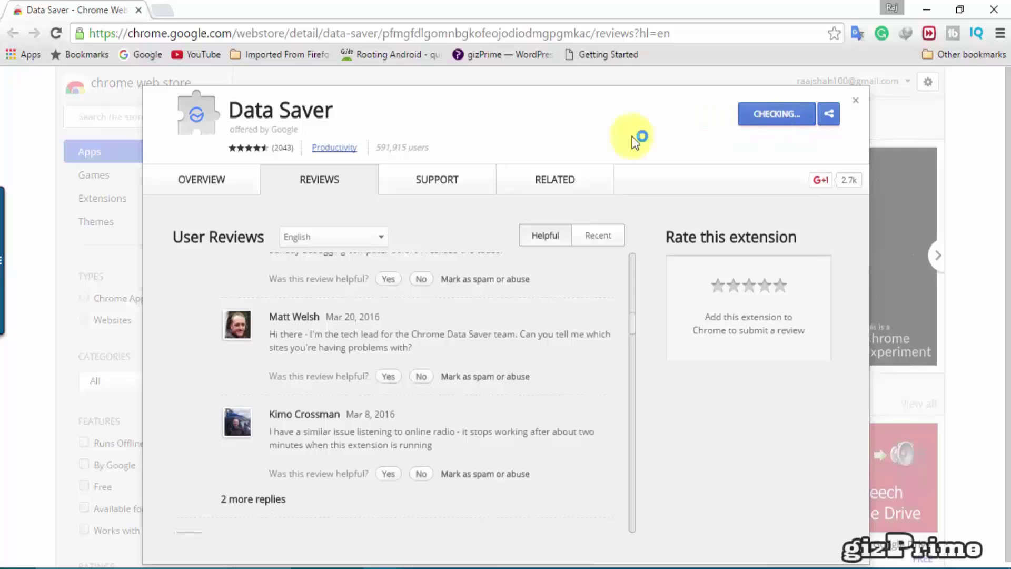
left_click(526, 167)
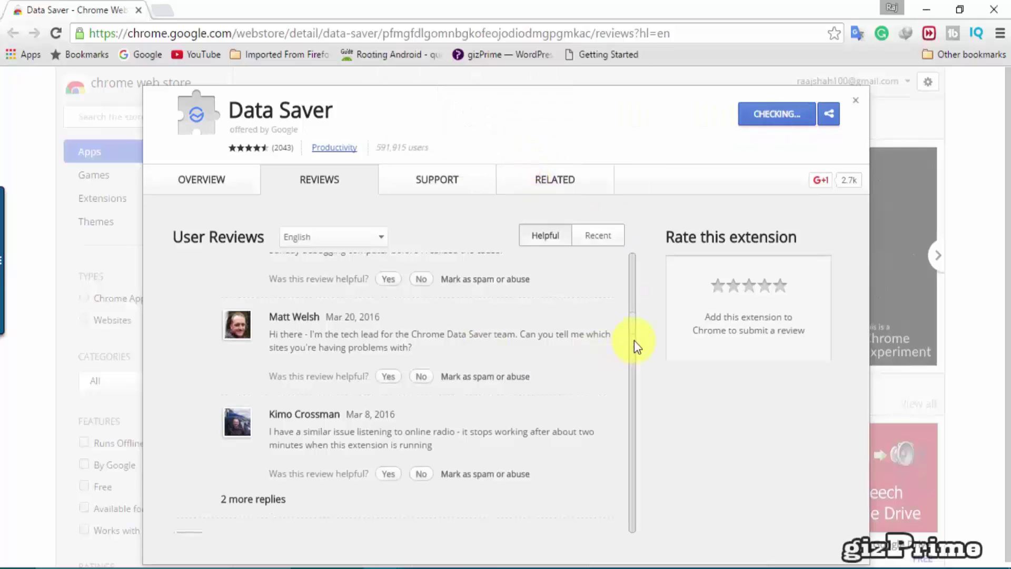
Step: Scroll through the Data Saver details, then close them back to the store home
scroll(633, 340, "down", 1)
scroll(633, 342, "down", 1)
scroll(633, 353, "down", 5)
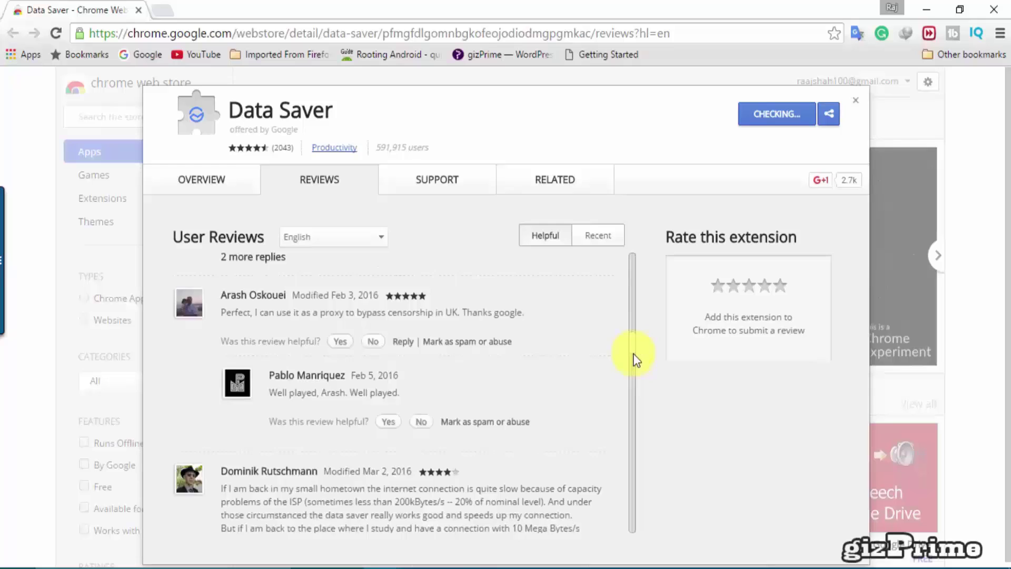
scroll(637, 385, "down", 5)
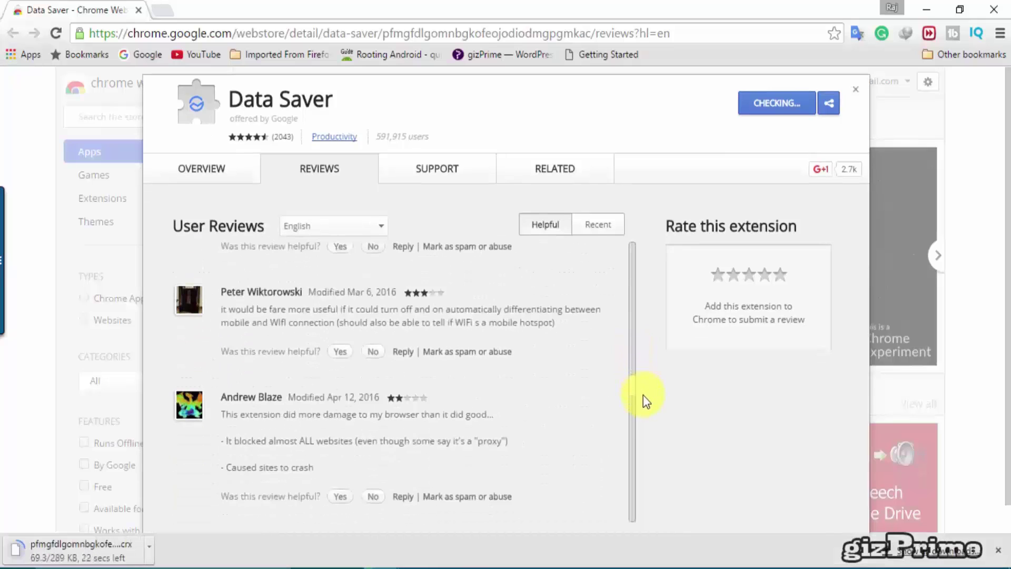
scroll(642, 394, "down", 15)
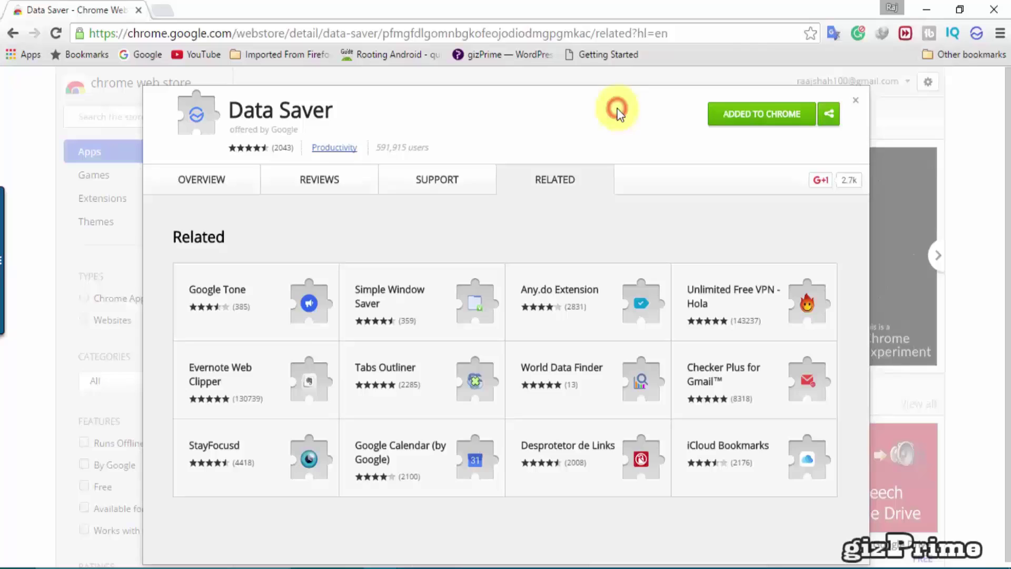
left_click(855, 100)
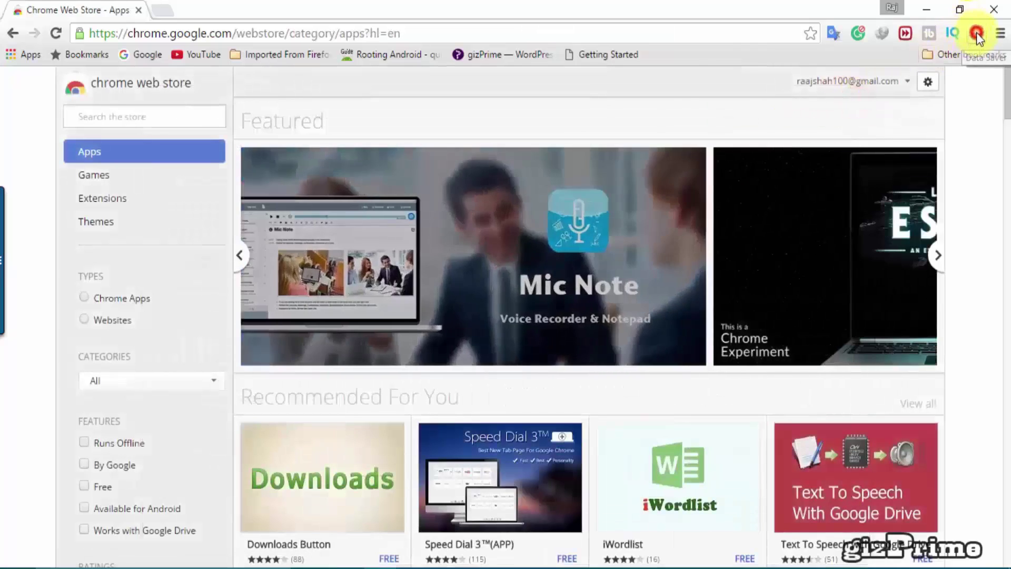
left_click(976, 32)
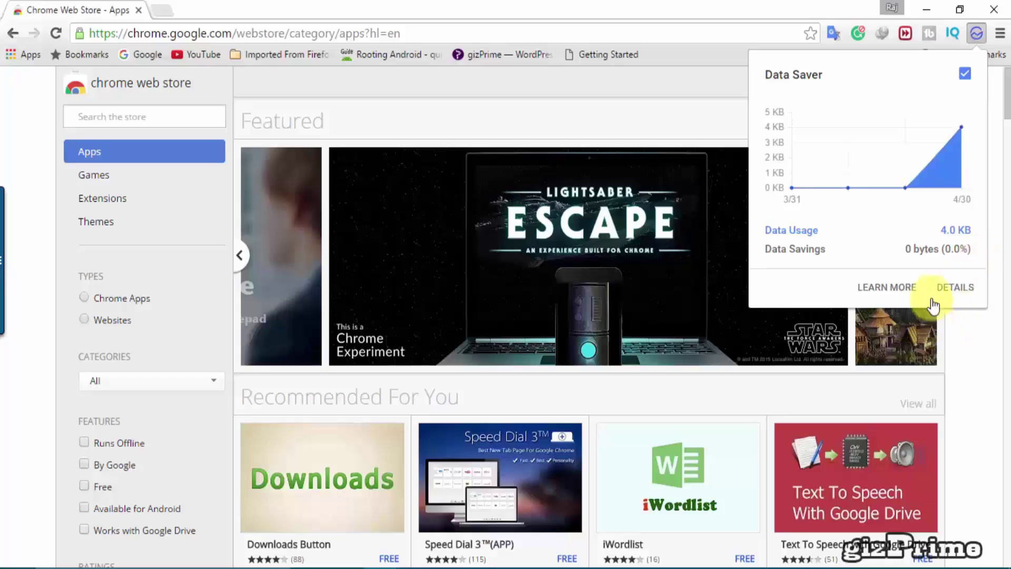
left_click(683, 72)
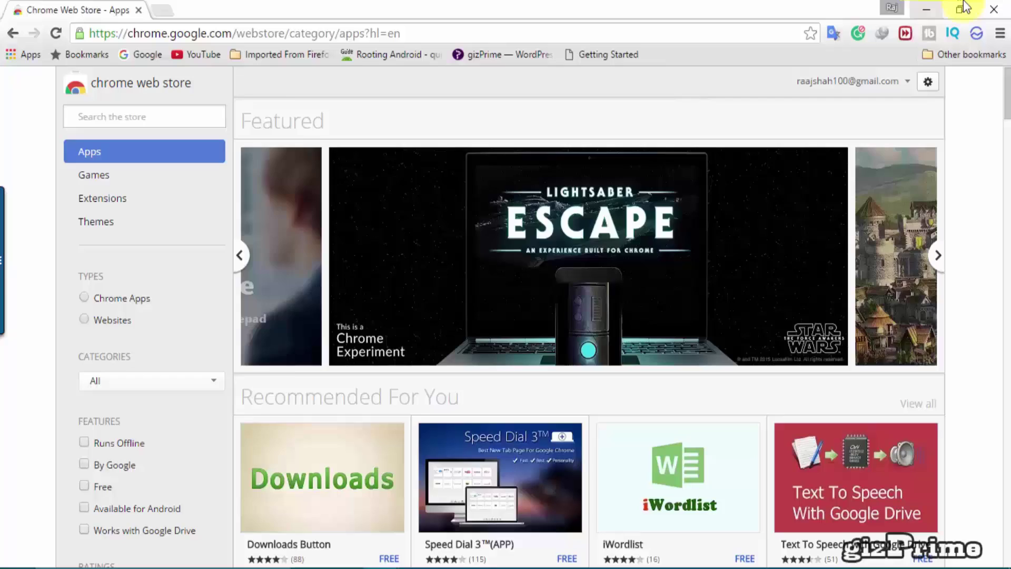
Step: Search for gpedit.msc and launch the Local Group Policy Editor
key("super+s")
type("gpedit")
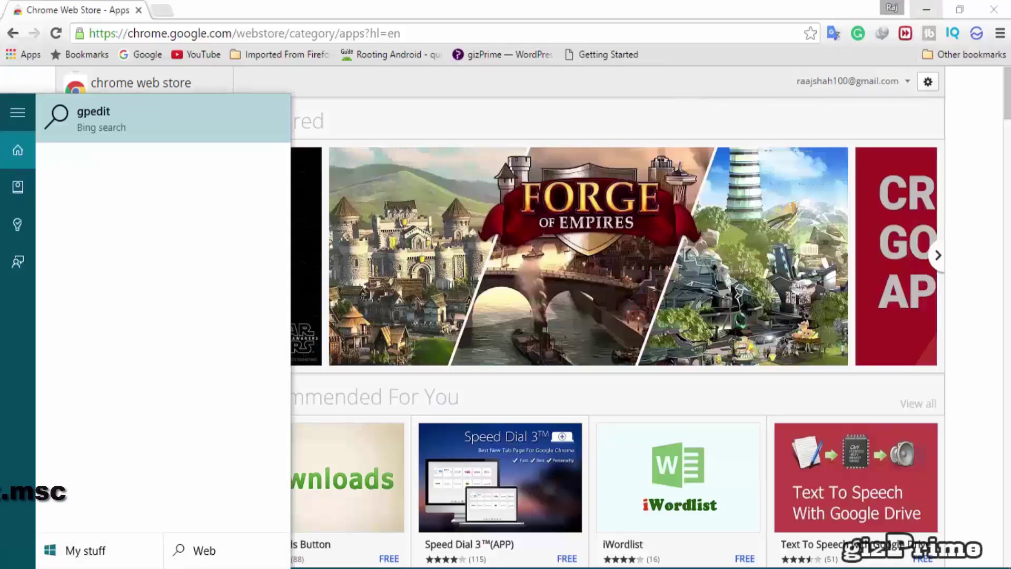
type(".msc")
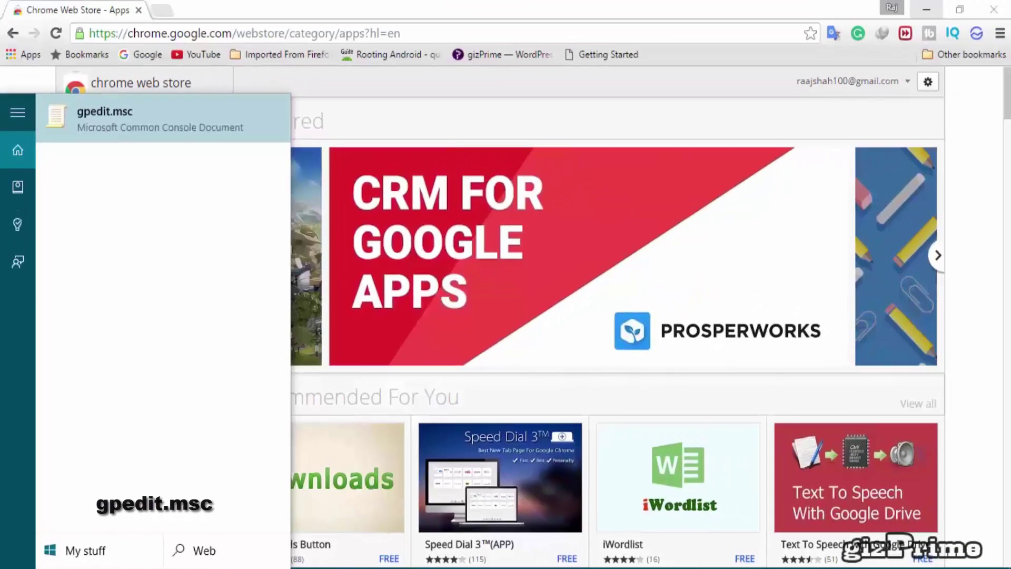
key("Return")
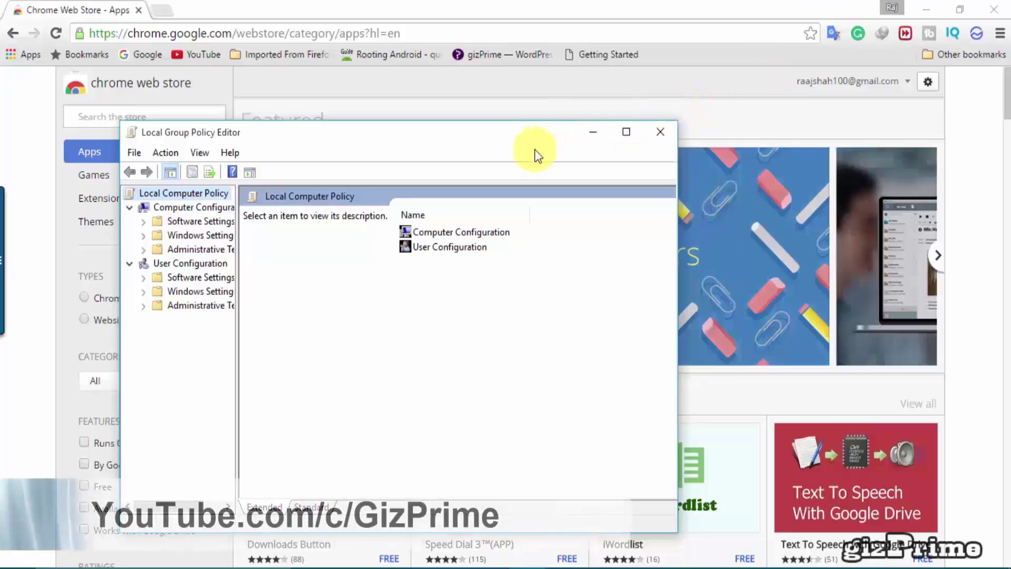
Step: Expand Computer Configuration > Administrative Templates > Windows Components in the policy tree
left_click_drag(516, 141, 498, 103)
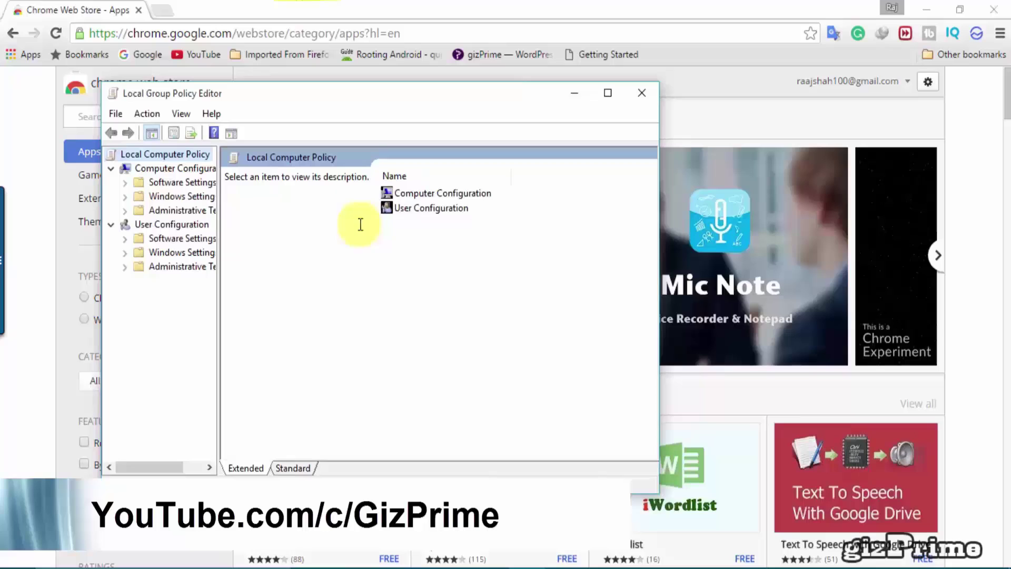
left_click(420, 195)
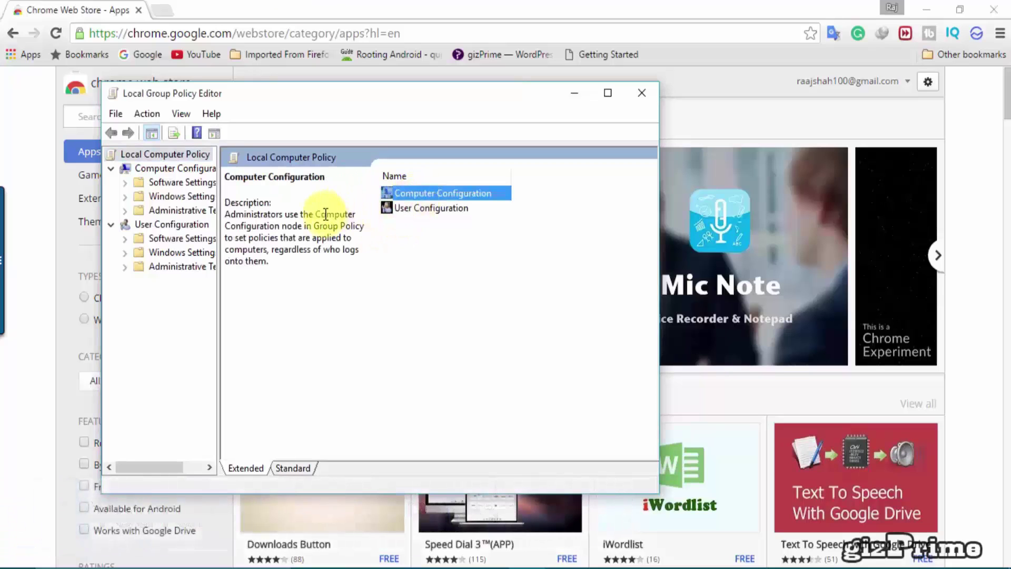
double_click(433, 199)
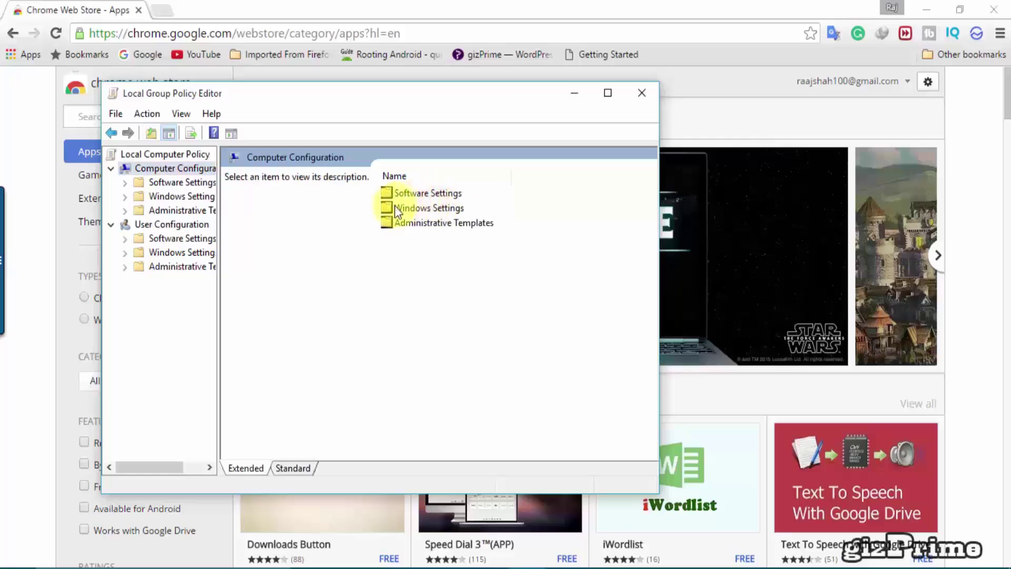
double_click(436, 225)
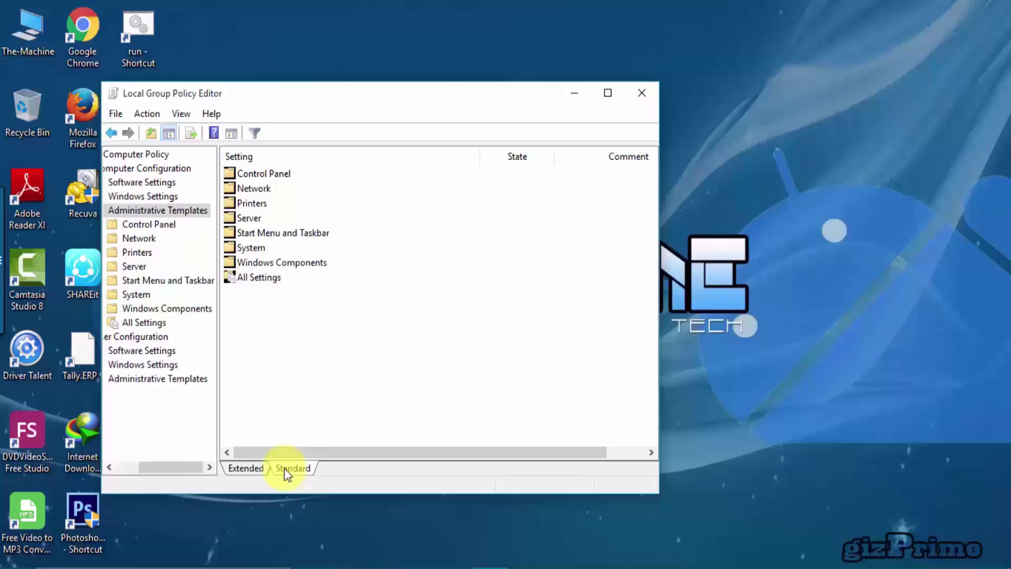
double_click(280, 266)
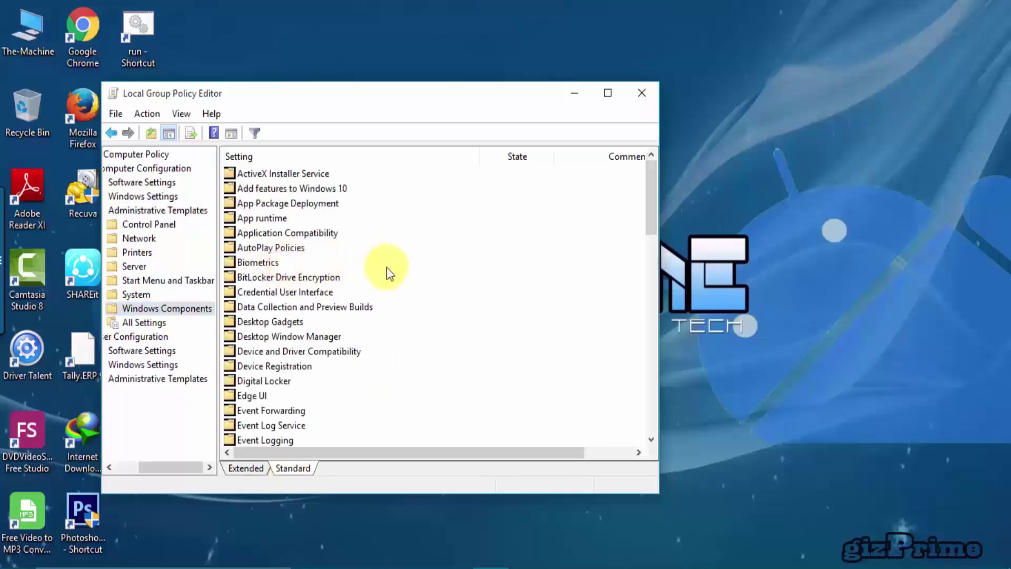
Step: Enter the Windows Update folder and open the Configure Automatic Updates policy
left_click_drag(649, 185, 663, 361)
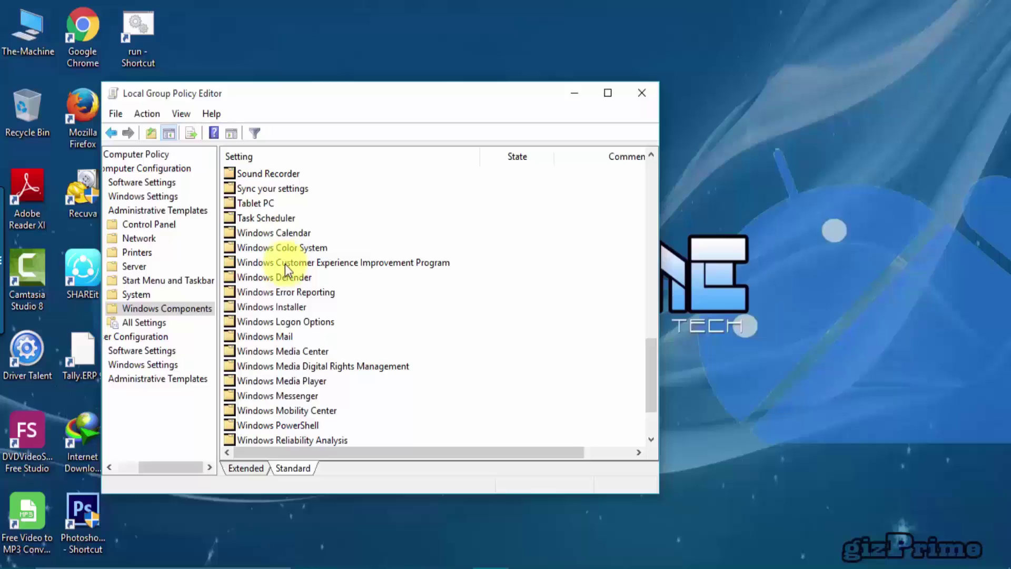
key("Home")
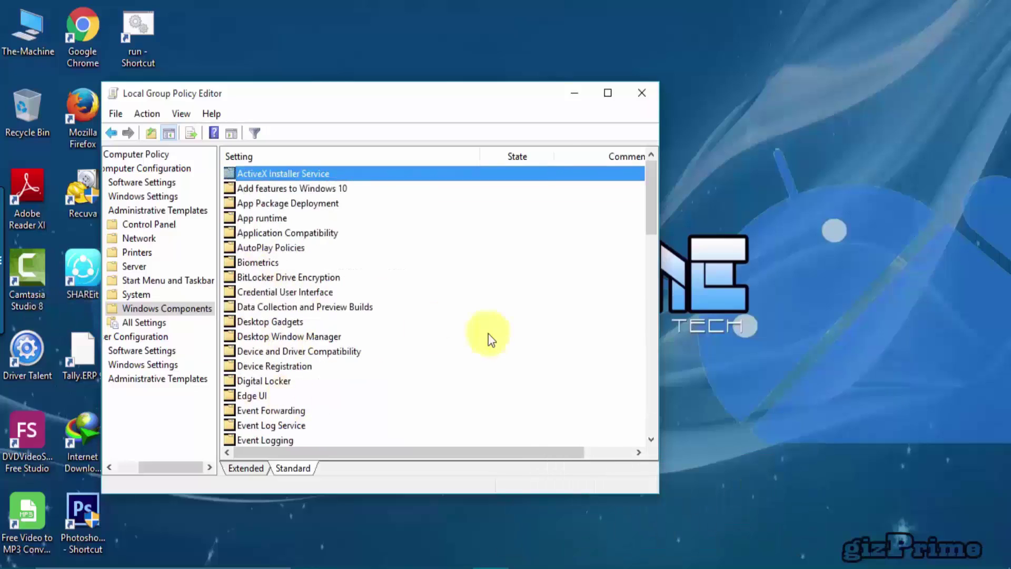
key("End")
key("Up")
key("Return")
key("Down")
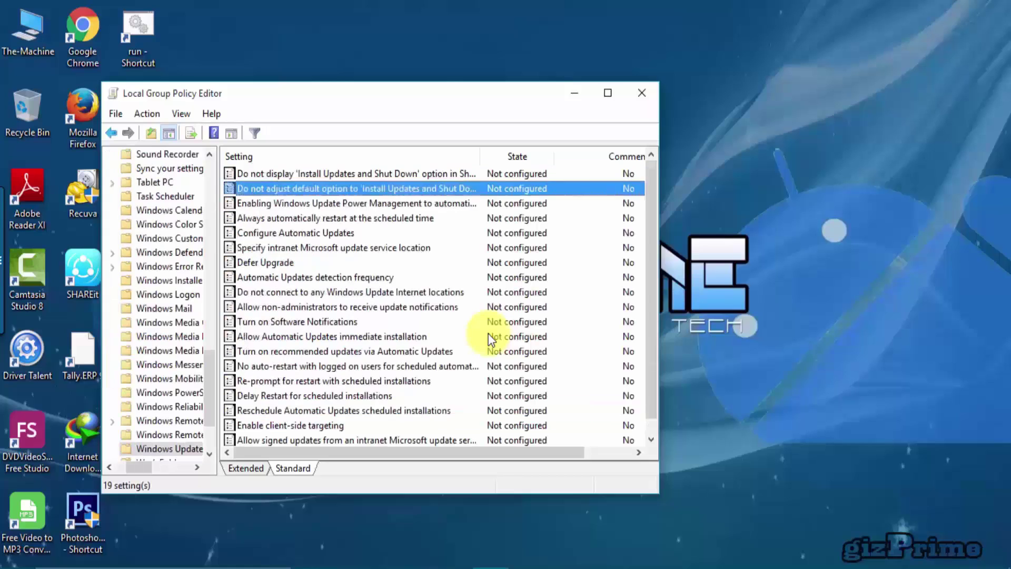
key("Down")
key("Down")
key("Down")
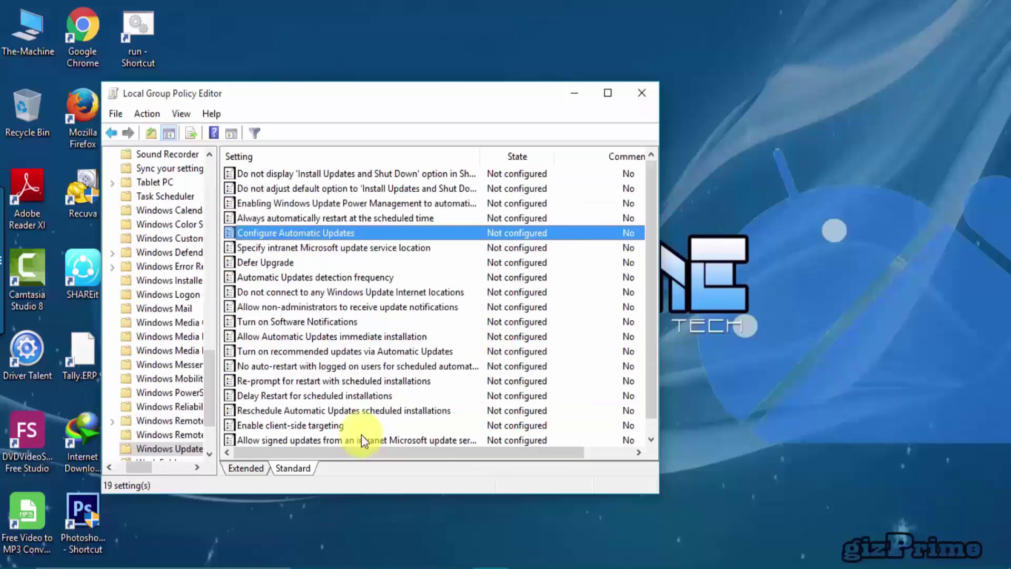
key("Return")
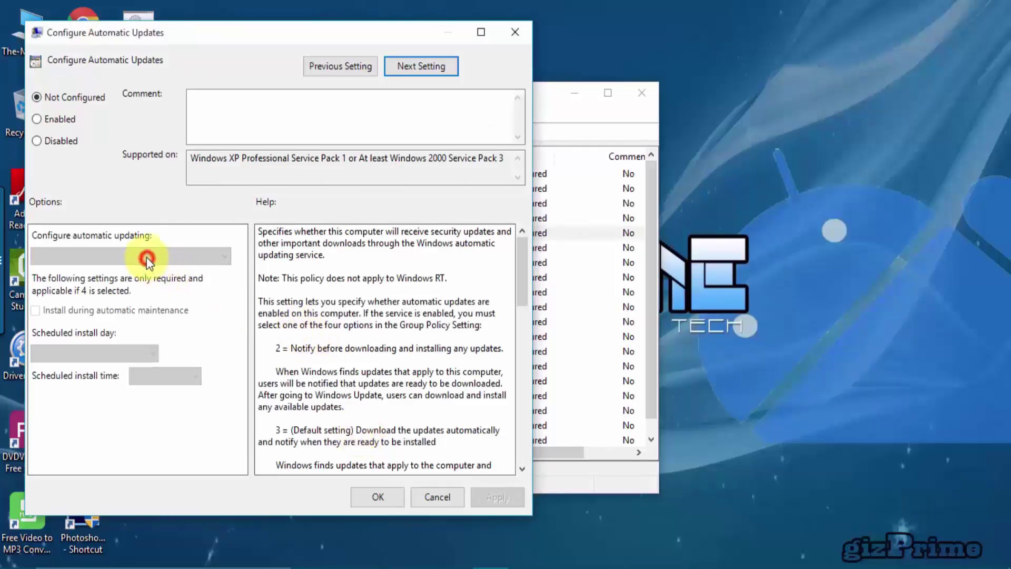
Step: Enable Configure Automatic Updates with '3 - Auto download and notify for install' and apply it
left_click(49, 117)
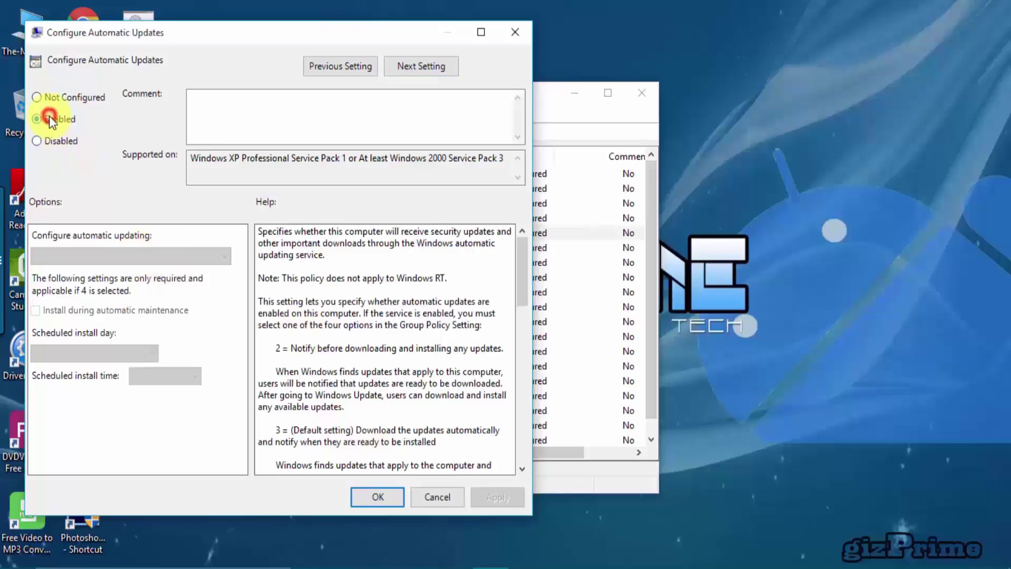
left_click(40, 141)
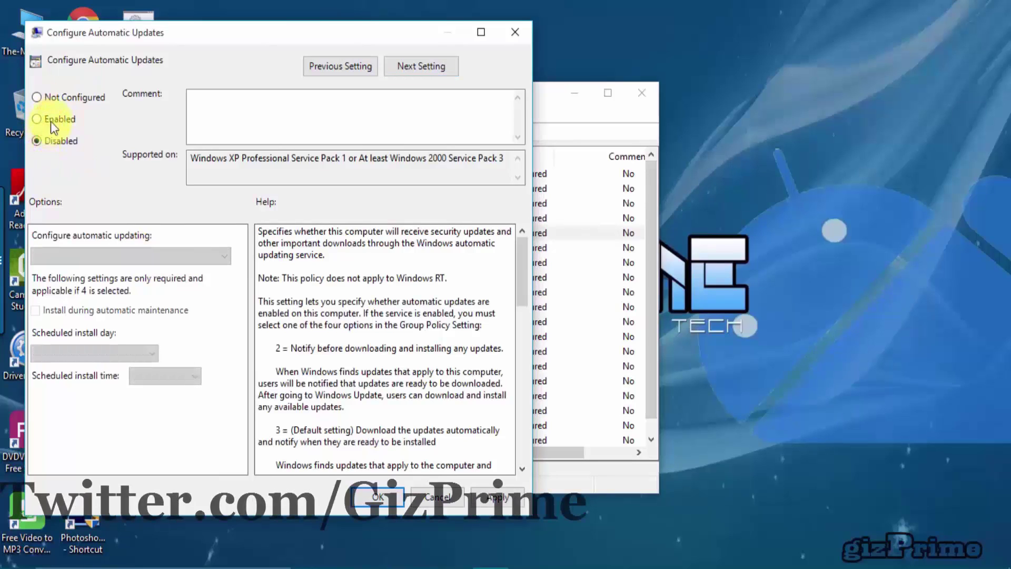
left_click(48, 119)
left_click(197, 265)
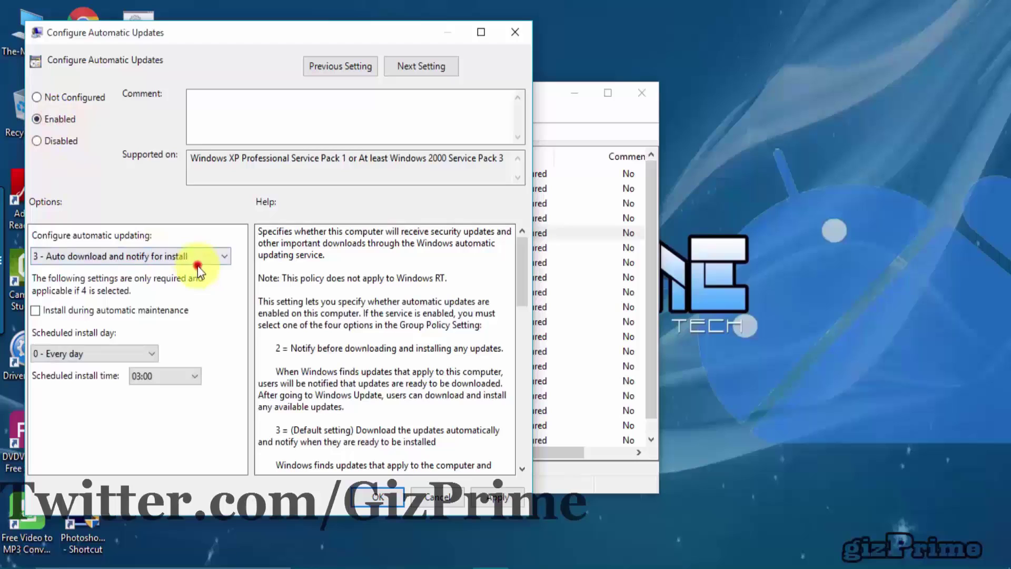
left_click(214, 256)
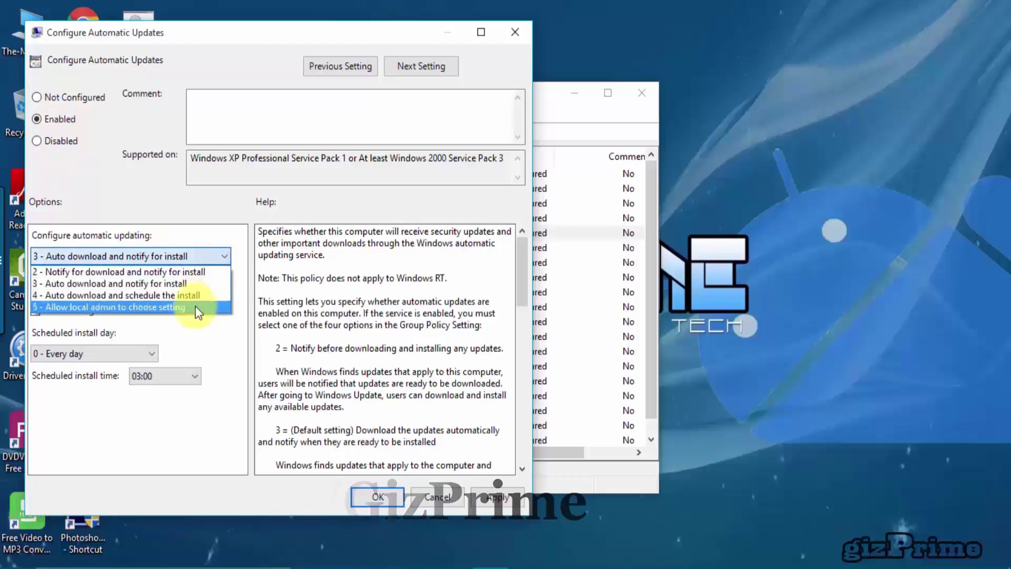
left_click(175, 283)
left_click(494, 500)
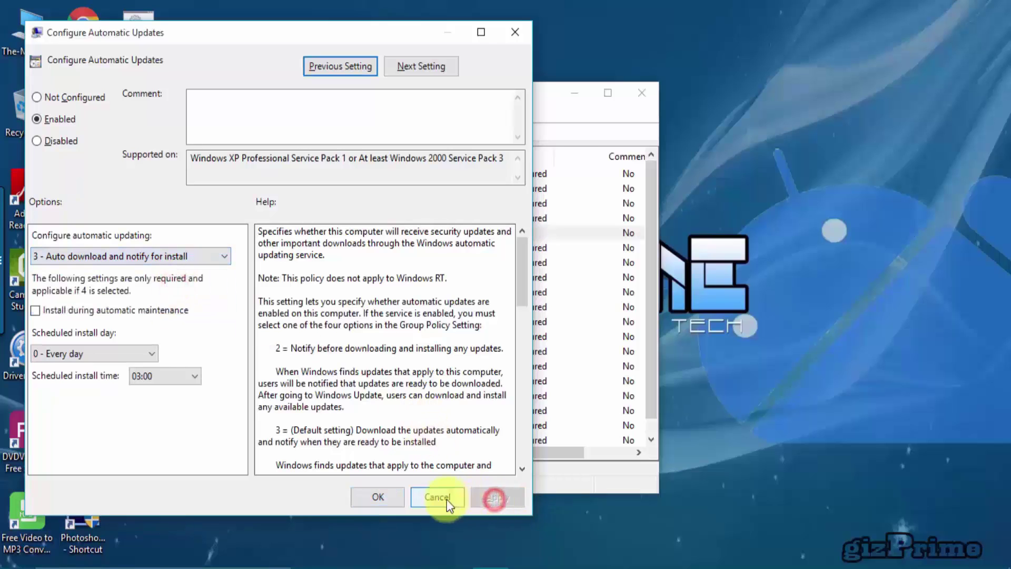
left_click(389, 495)
key("super+i")
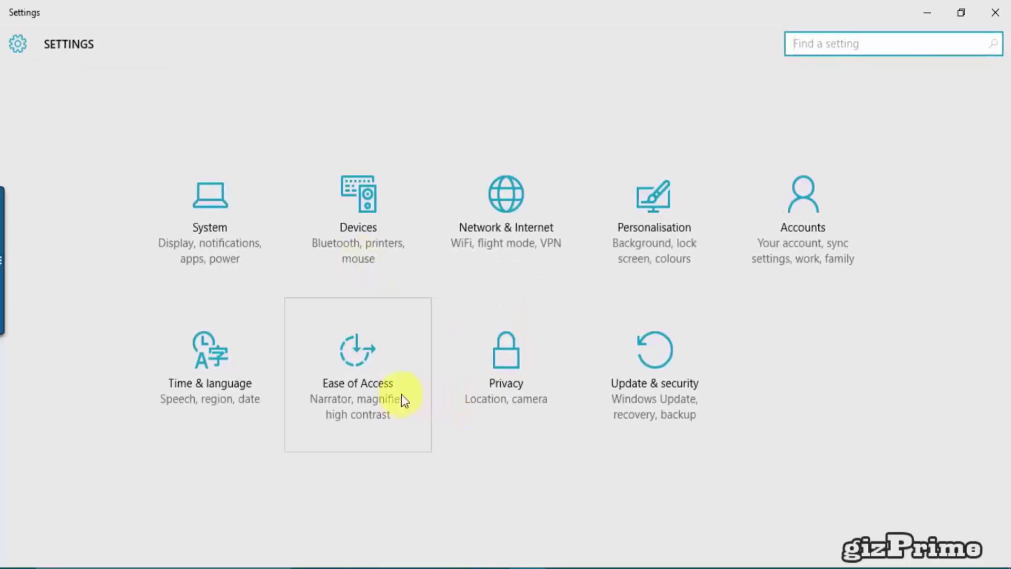
Step: Open Update & security > Windows Update > Advanced options
left_click(628, 372)
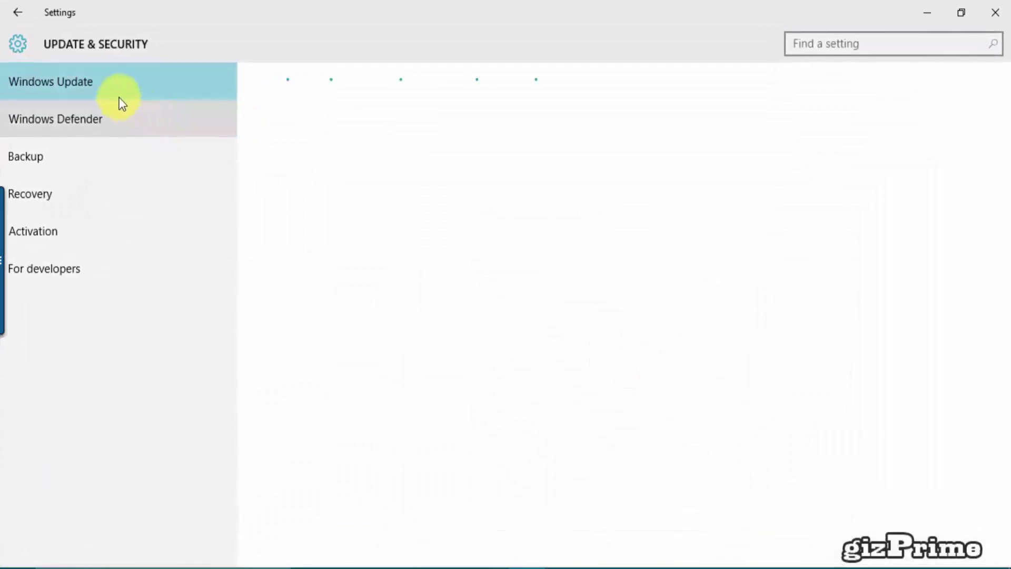
left_click(103, 87)
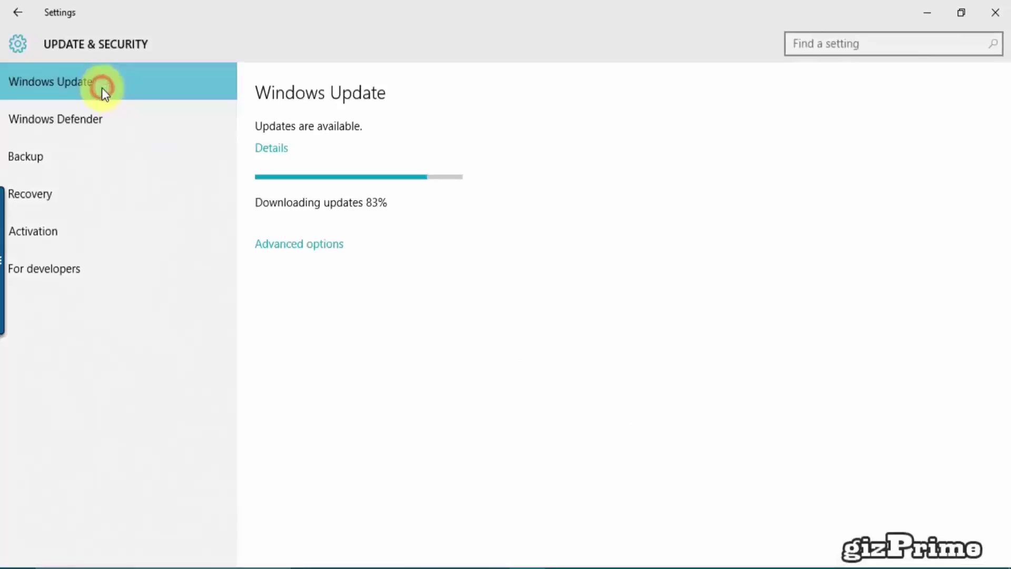
left_click(300, 244)
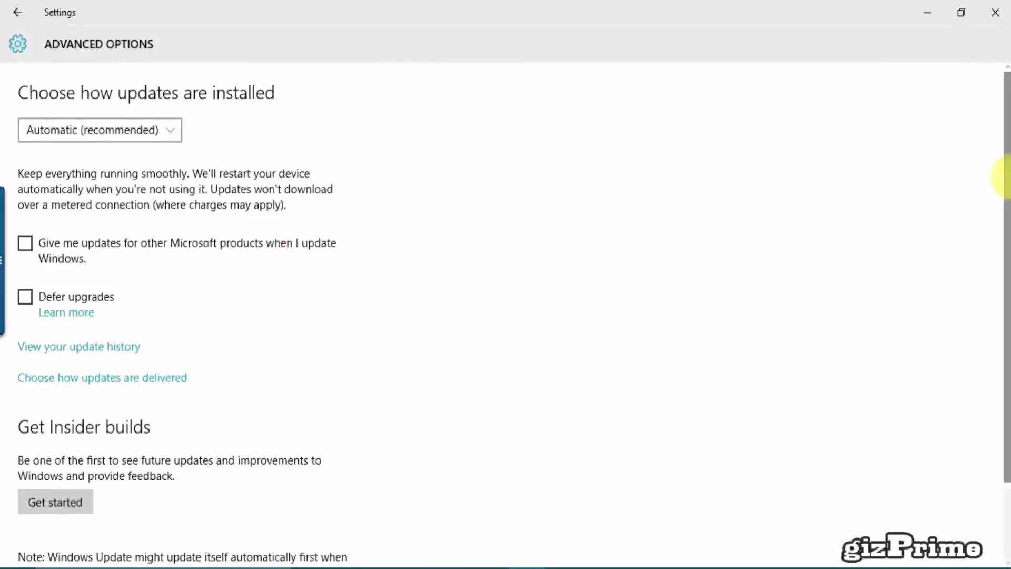
left_click_drag(1003, 180, 1003, 92)
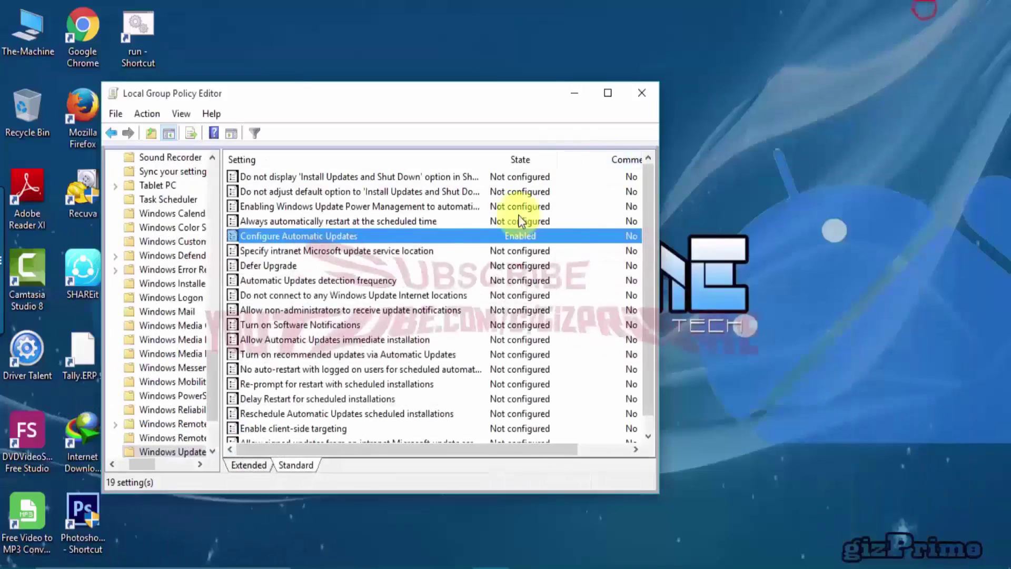
Step: Change the Configure Automatic Updates policy from Enabled to Not Configured and apply it
double_click(520, 221)
left_click(86, 117)
left_click(516, 517)
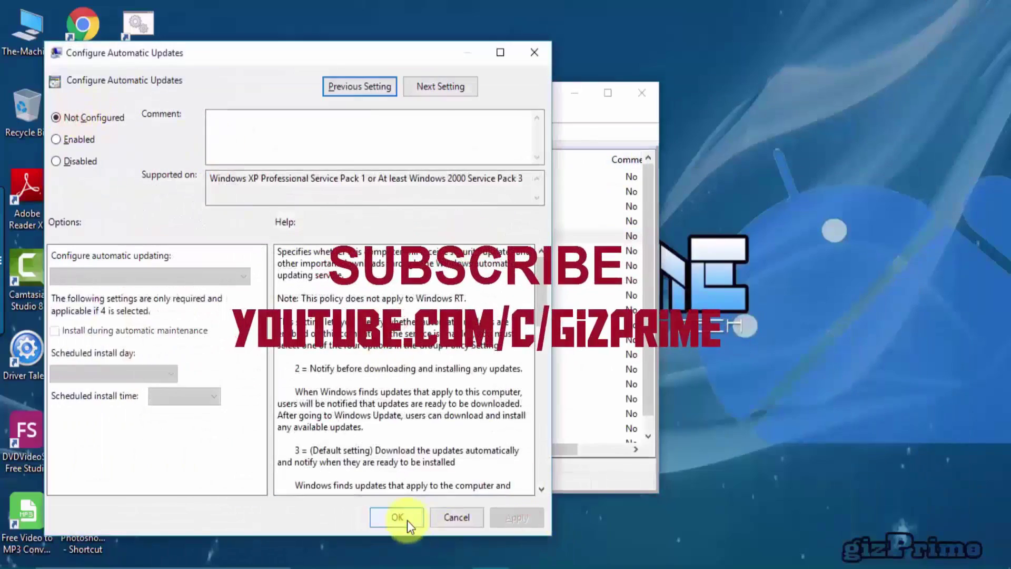